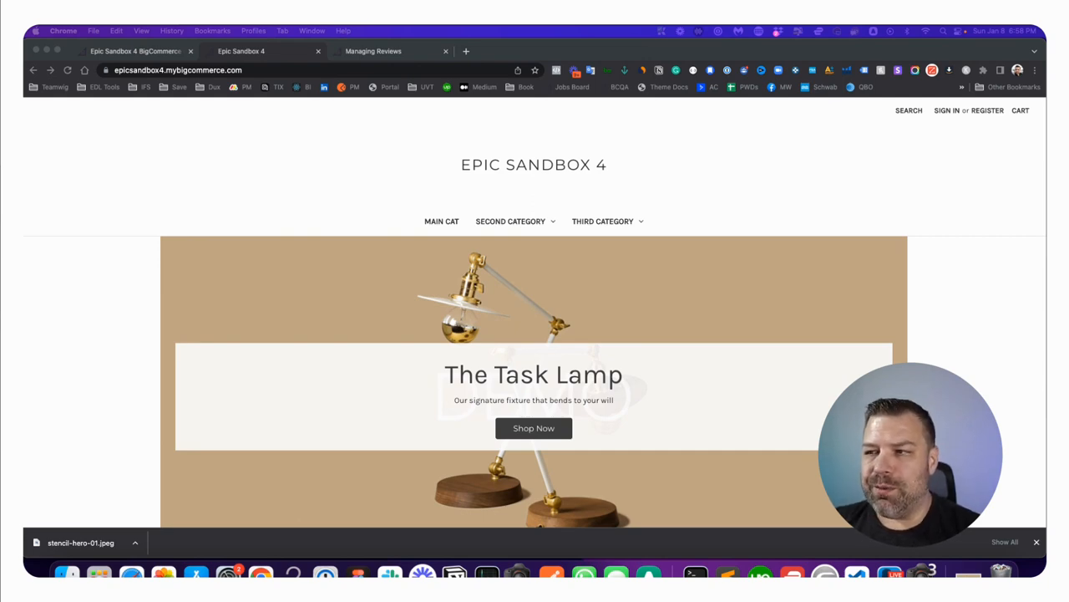
scroll(535, 335, "down", 5)
scroll(535, 334, "down", 5)
scroll(535, 334, "down", 5)
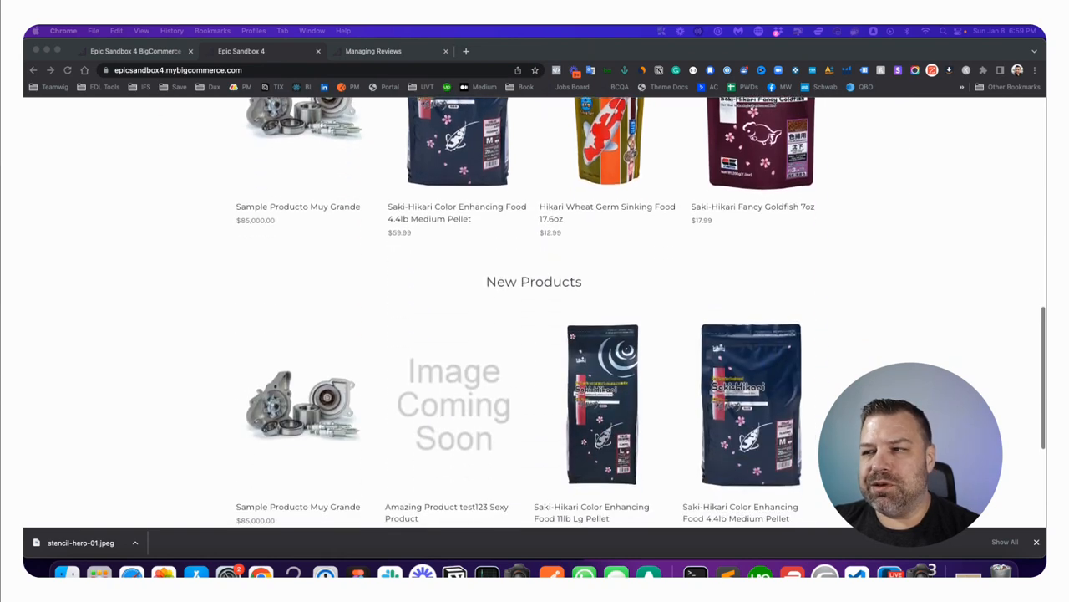
scroll(535, 334, "down", 5)
scroll(535, 334, "up", 5)
scroll(535, 334, "up", 10)
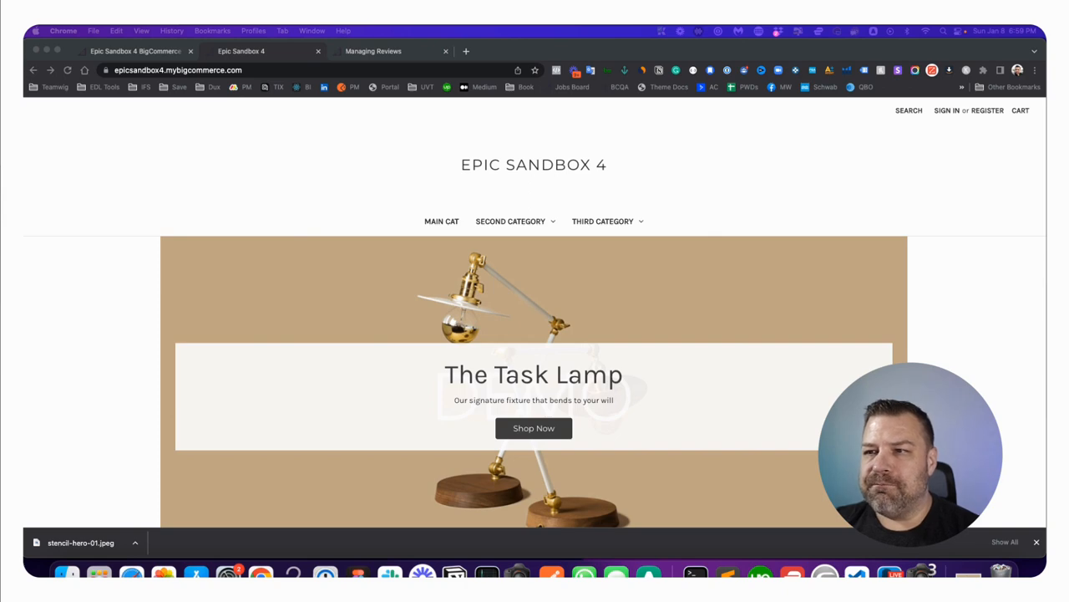
From the admin dashboard go to Storefront > Themes and customize the current theme in Page Builder.
left_click(136, 50)
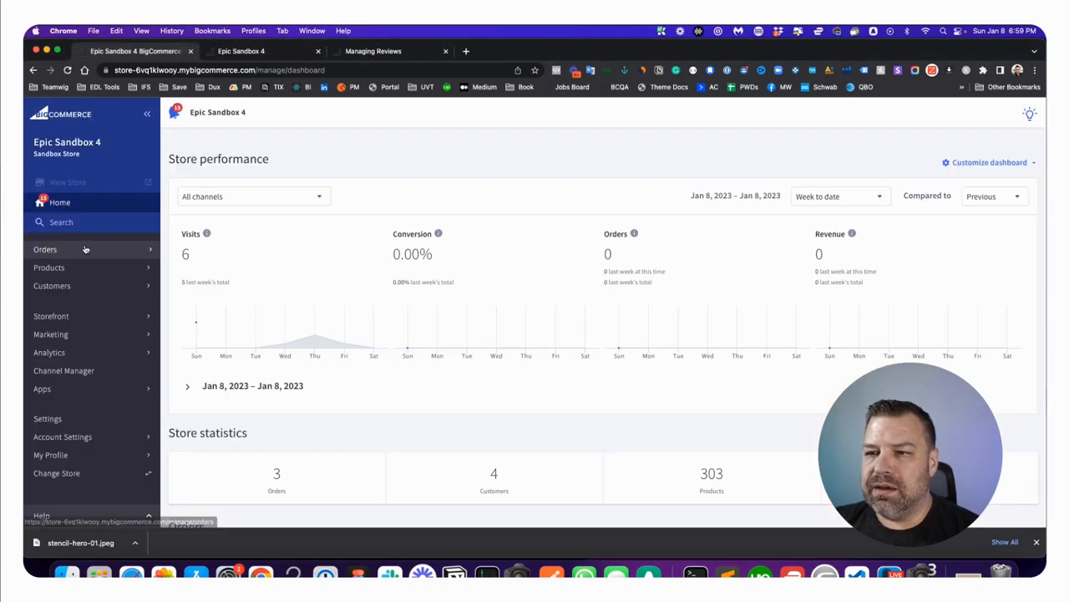
left_click(51, 316)
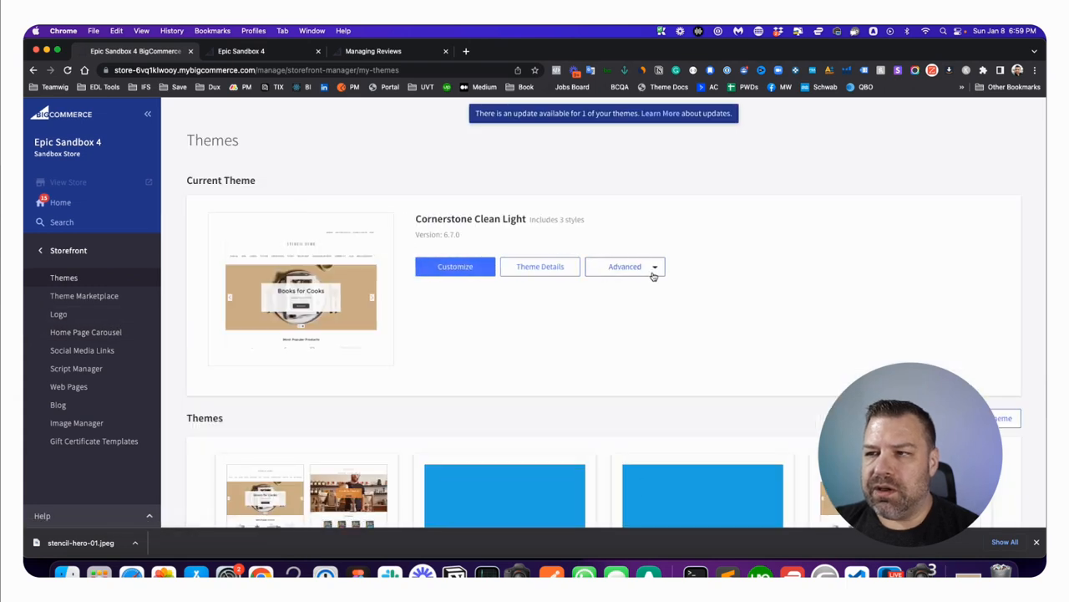
left_click(455, 266)
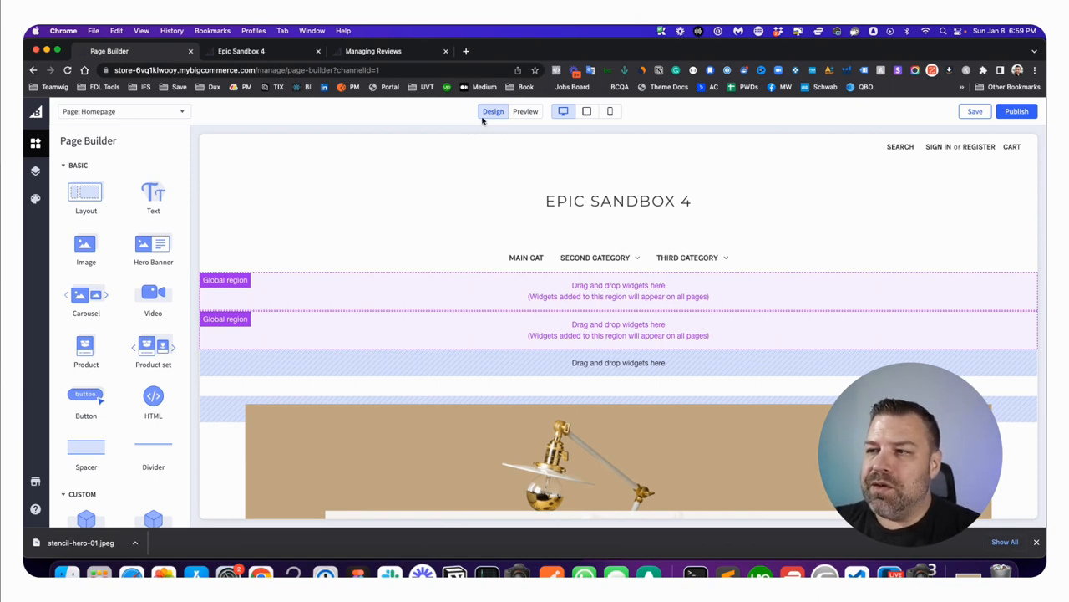
left_click(525, 111)
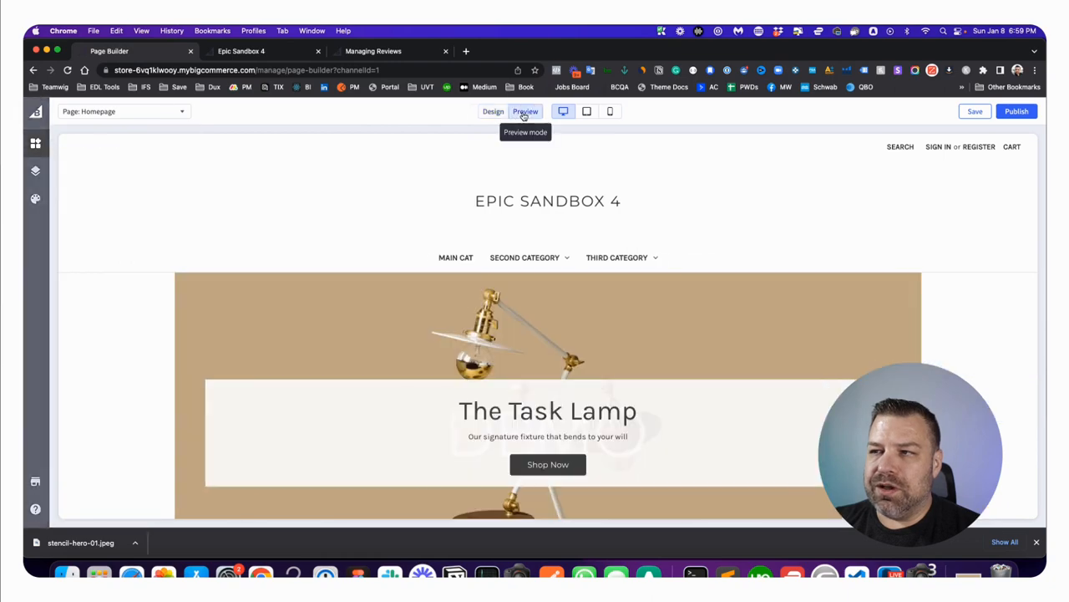
scroll(494, 222, "down", 5)
scroll(494, 221, "down", 5)
scroll(495, 222, "down", 5)
scroll(495, 222, "down", 5)
scroll(495, 222, "down", 3)
scroll(494, 222, "up", 15)
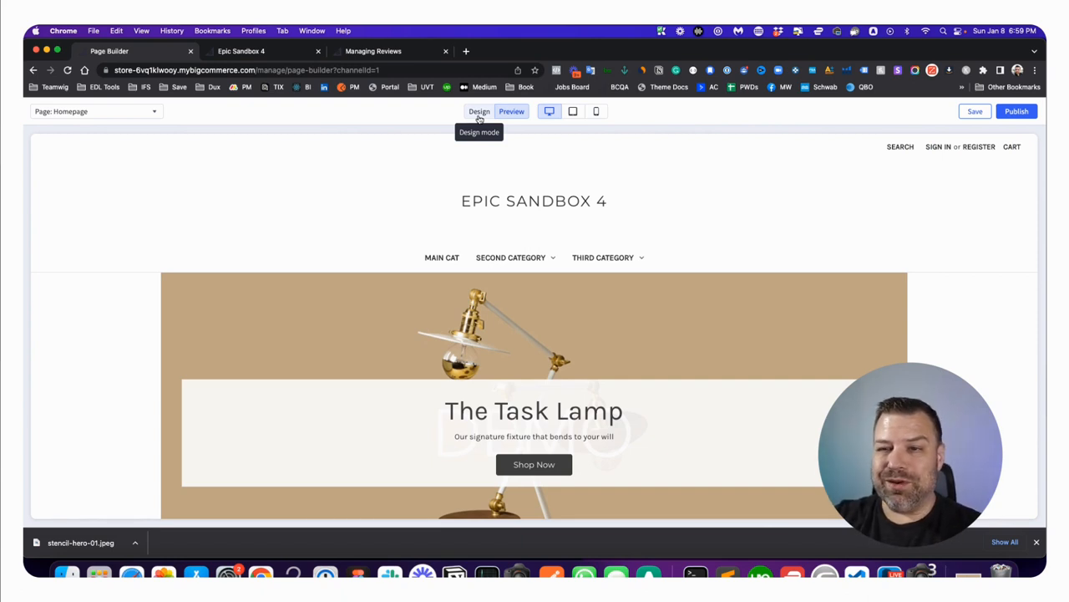
left_click(479, 111)
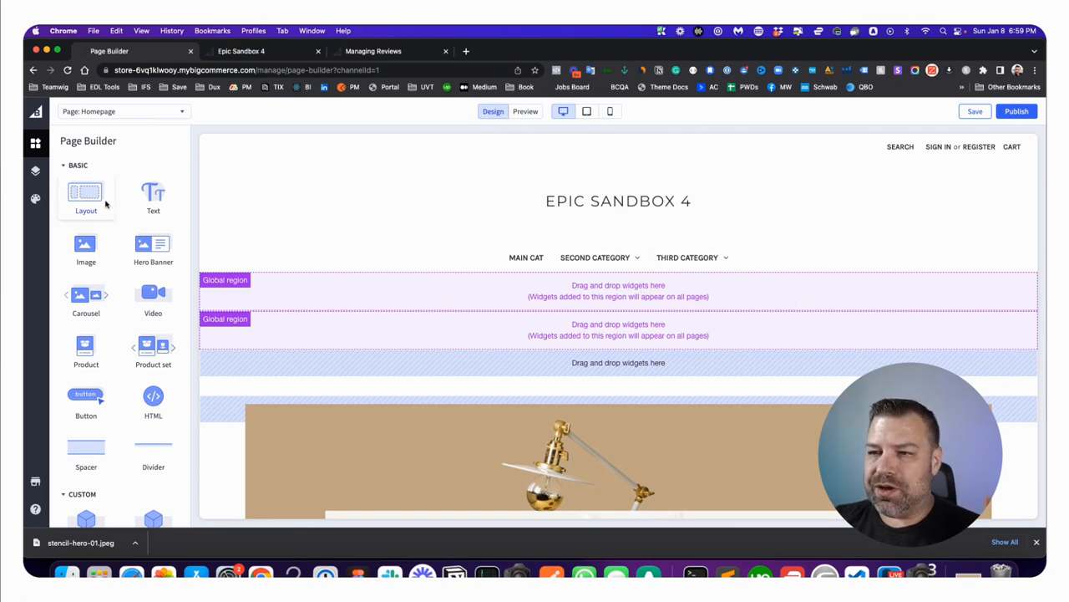
scroll(326, 292, "down", 3)
scroll(326, 292, "down", 1)
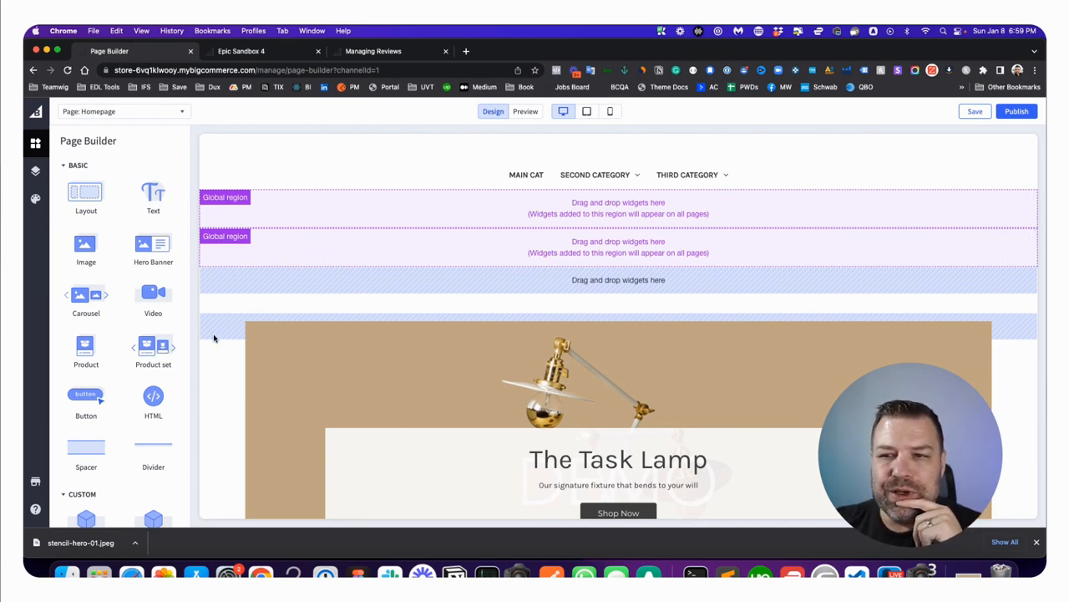
scroll(309, 301, "down", 8)
scroll(215, 337, "down", 5)
scroll(214, 337, "down", 4)
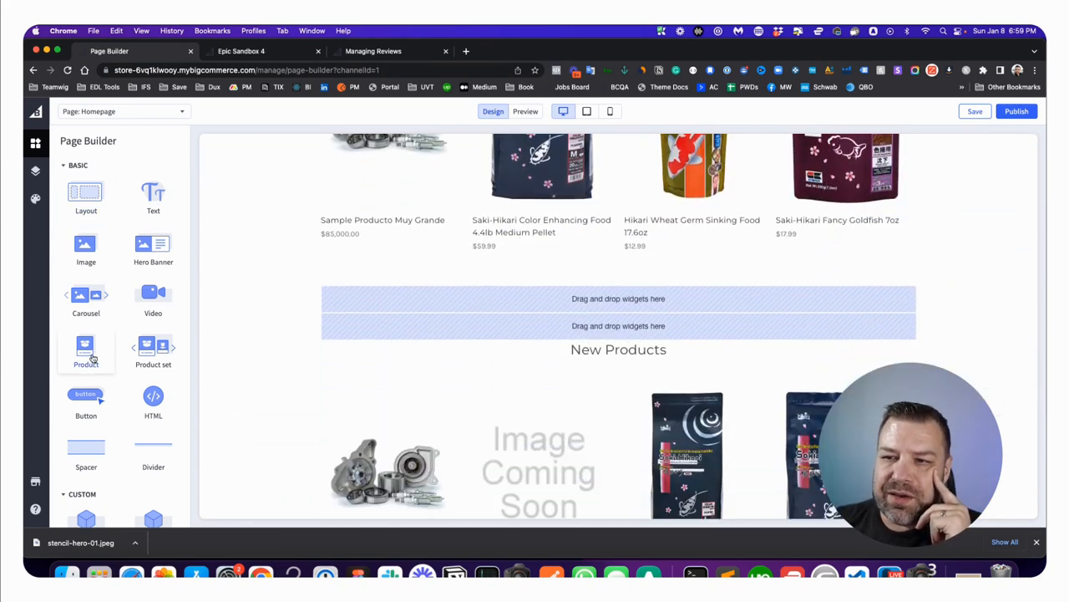
left_click_drag(86, 247, 619, 298)
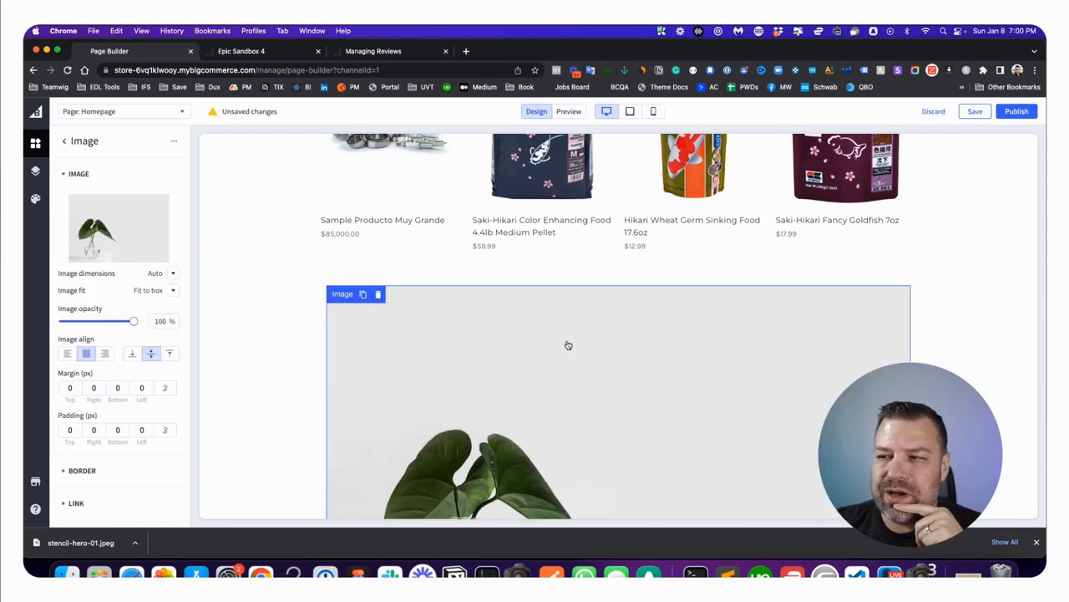
scroll(569, 345, "down", 5)
scroll(568, 345, "down", 4)
scroll(501, 334, "up", 5)
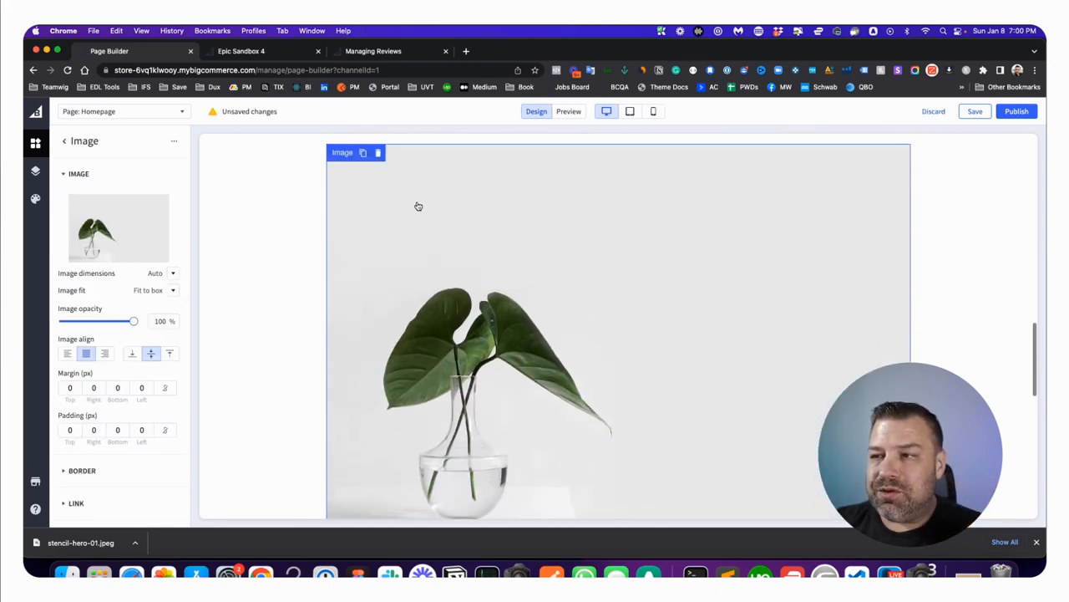
left_click(378, 152)
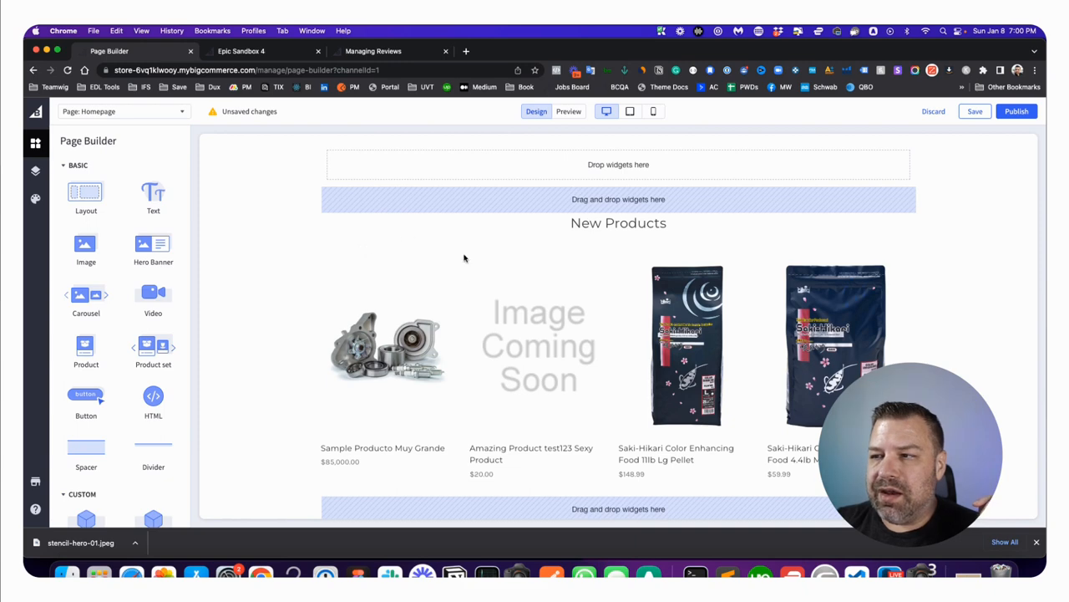
scroll(465, 272, "up", 5)
scroll(501, 267, "up", 5)
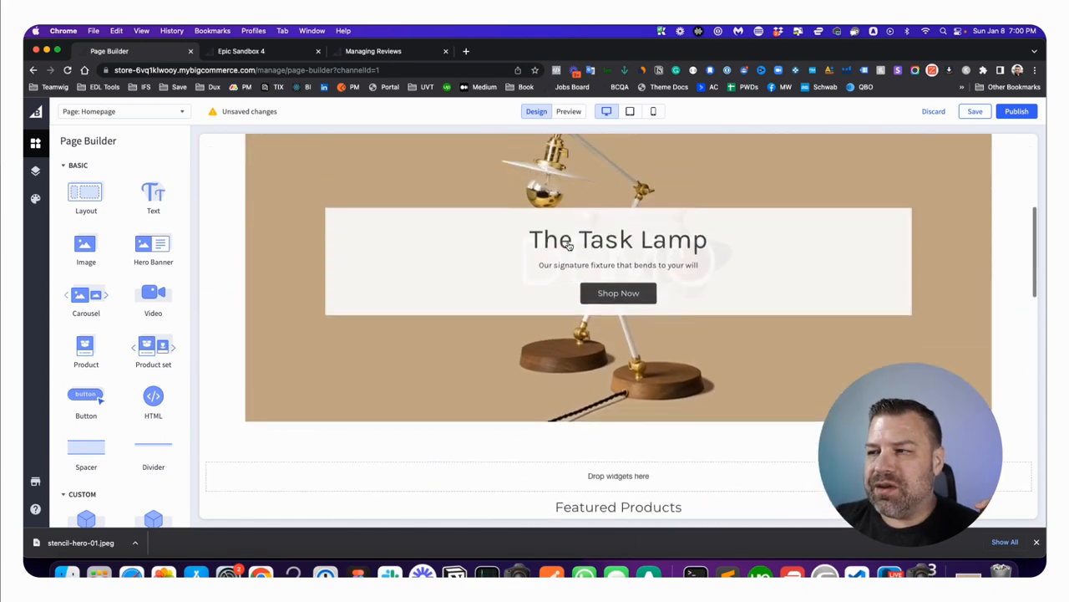
scroll(569, 245, "down", 2)
scroll(564, 251, "down", 1)
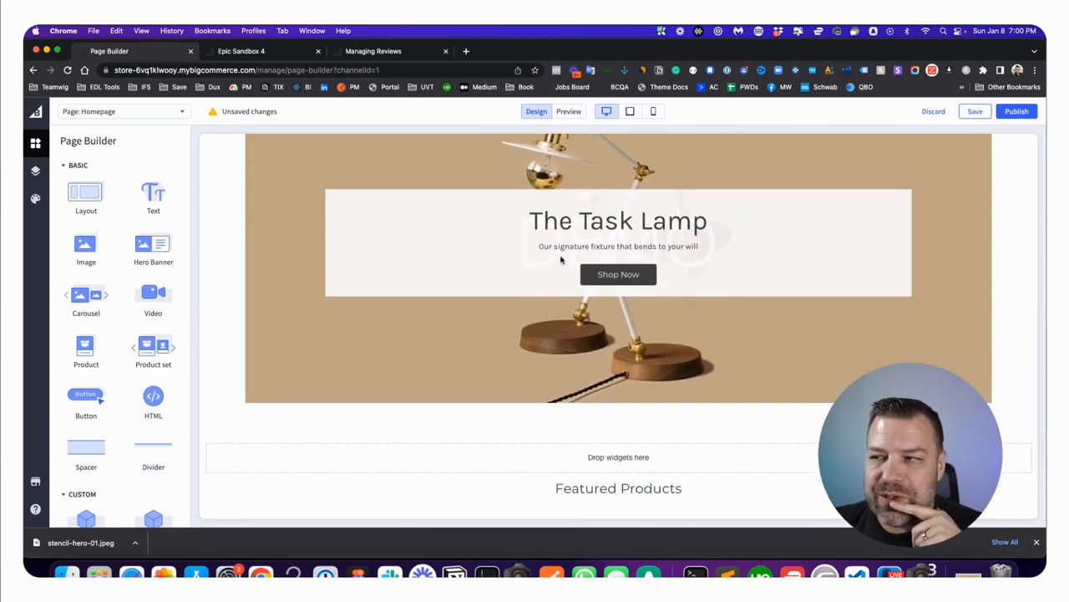
scroll(561, 259, "up", 5)
scroll(535, 318, "up", 3)
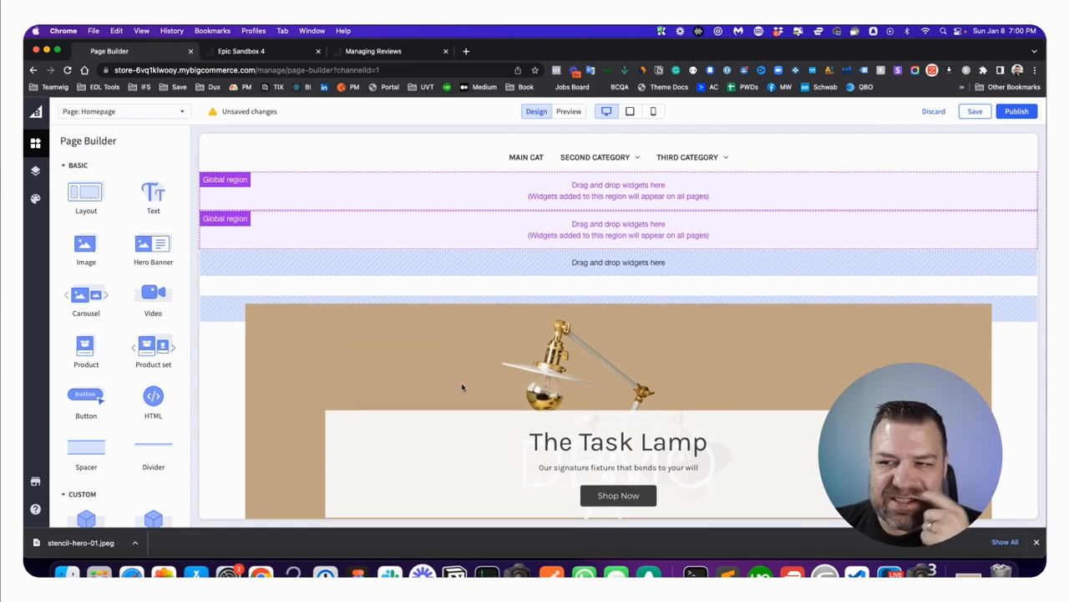
scroll(498, 394, "down", 5)
scroll(585, 376, "down", 5)
scroll(751, 363, "down", 2)
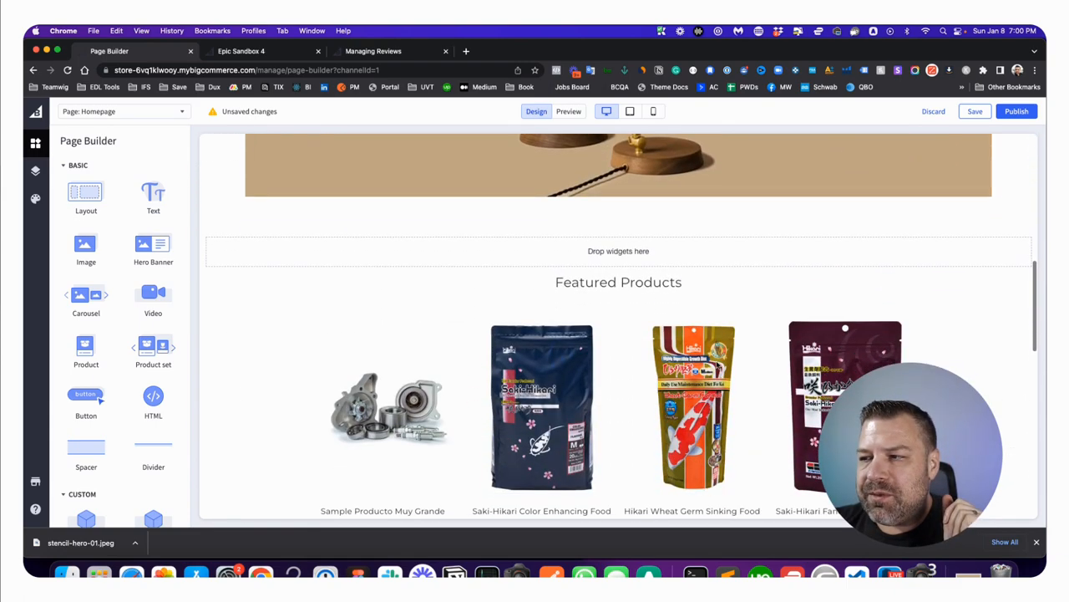
scroll(485, 365, "down", 6)
scroll(535, 334, "down", 3)
scroll(669, 334, "up", 3)
mouse_move(386, 350)
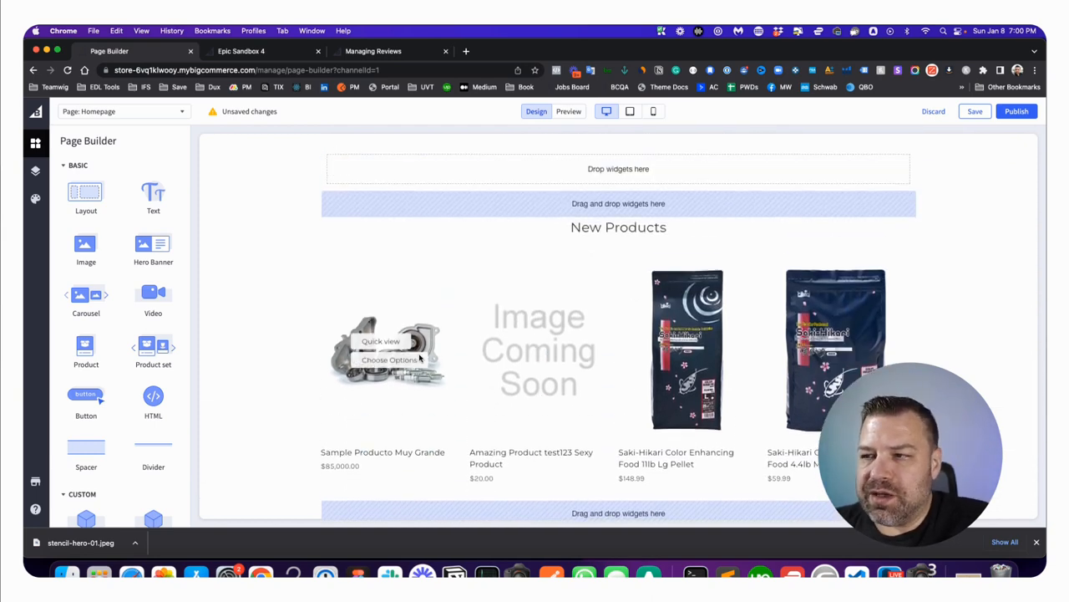
scroll(419, 357, "up", 3)
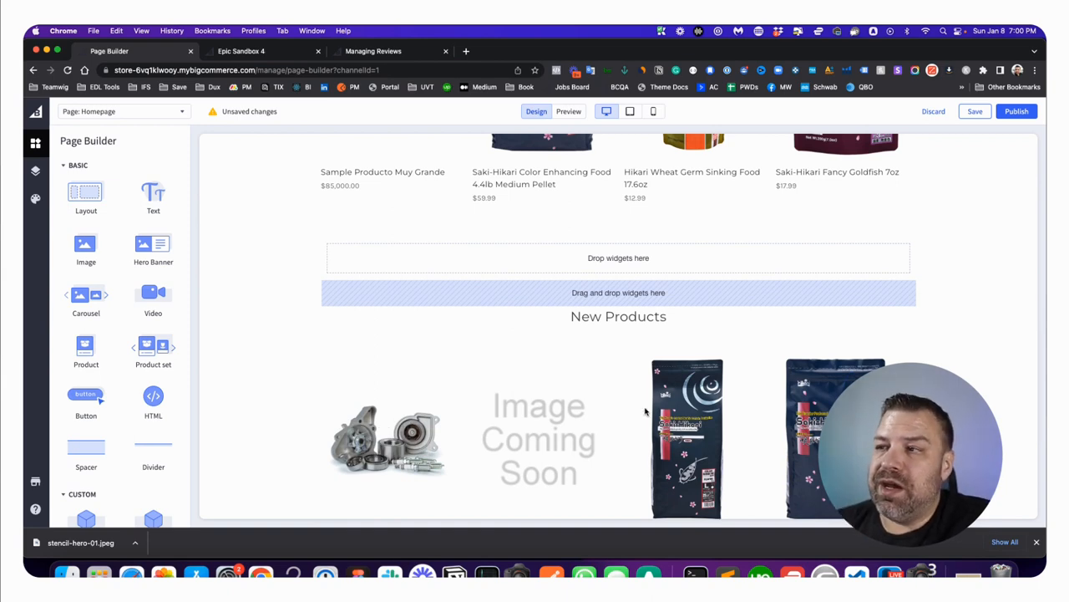
scroll(645, 411, "up", 3)
scroll(643, 409, "up", 2)
scroll(643, 410, "up", 3)
scroll(642, 407, "up", 3)
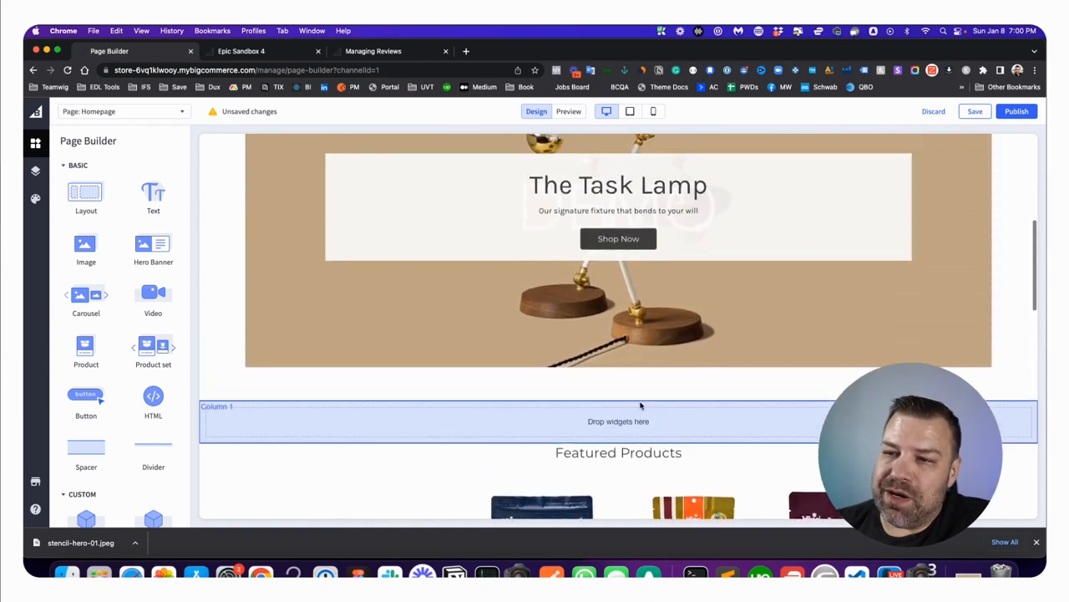
scroll(640, 406, "up", 3)
scroll(641, 406, "up", 2)
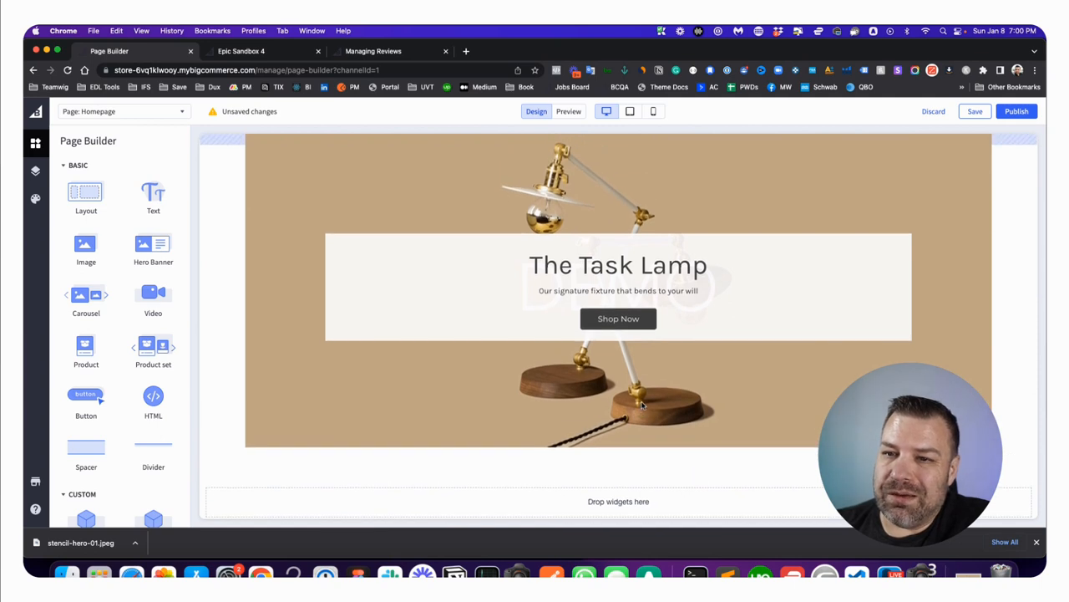
scroll(564, 197, "up", 3)
scroll(565, 226, "up", 3)
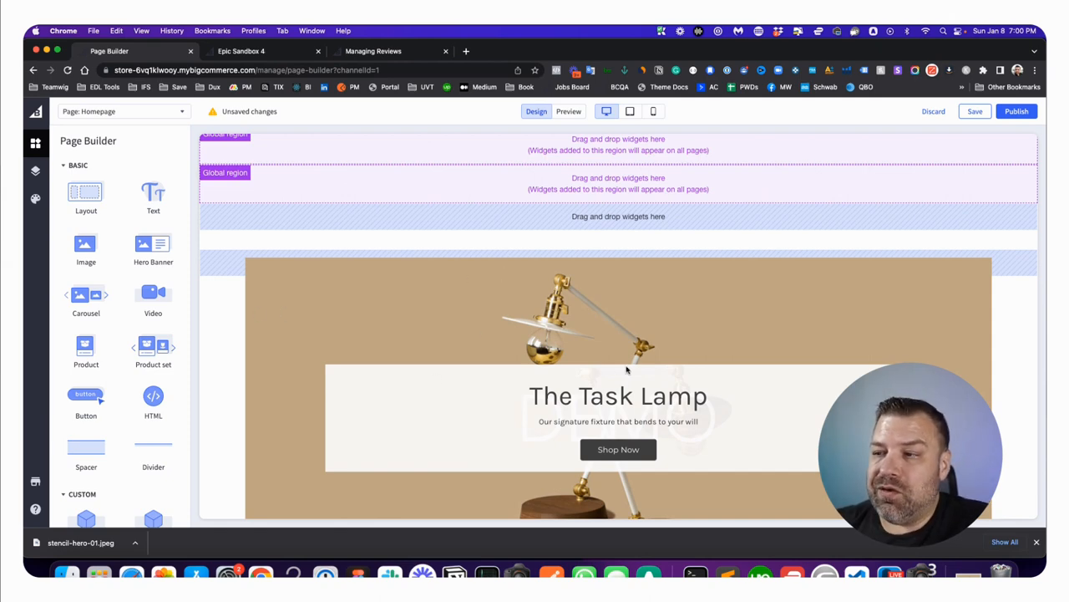
Leave Page Builder discarding unsaved changes and go to the Home Page Carousel settings.
left_click(35, 114)
left_click(554, 344)
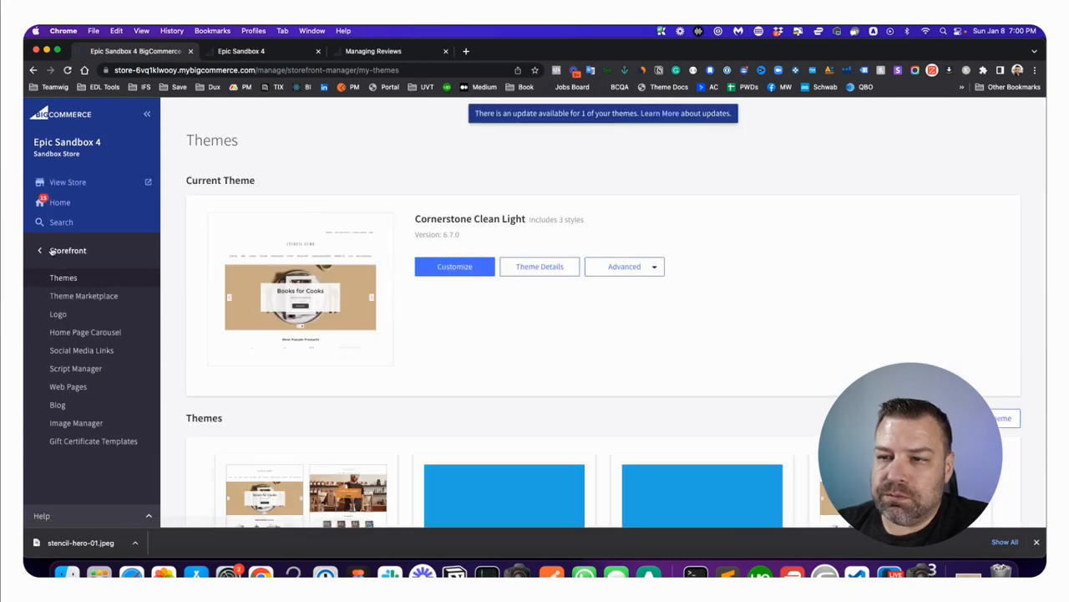
left_click(68, 333)
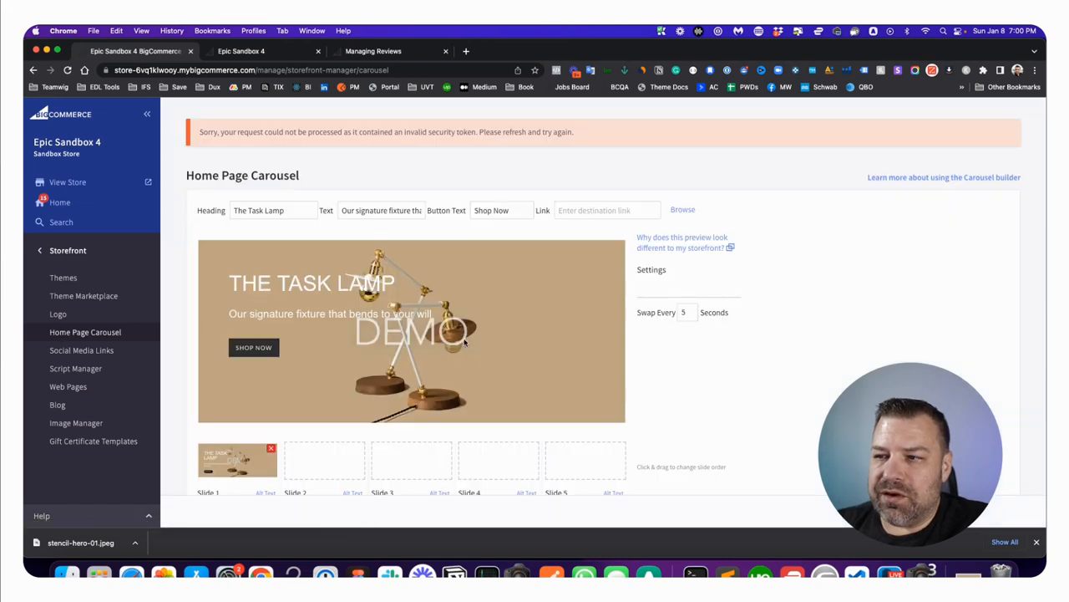
Start a second carousel slide, moving through its heading, text, button and link fields.
left_click(301, 462)
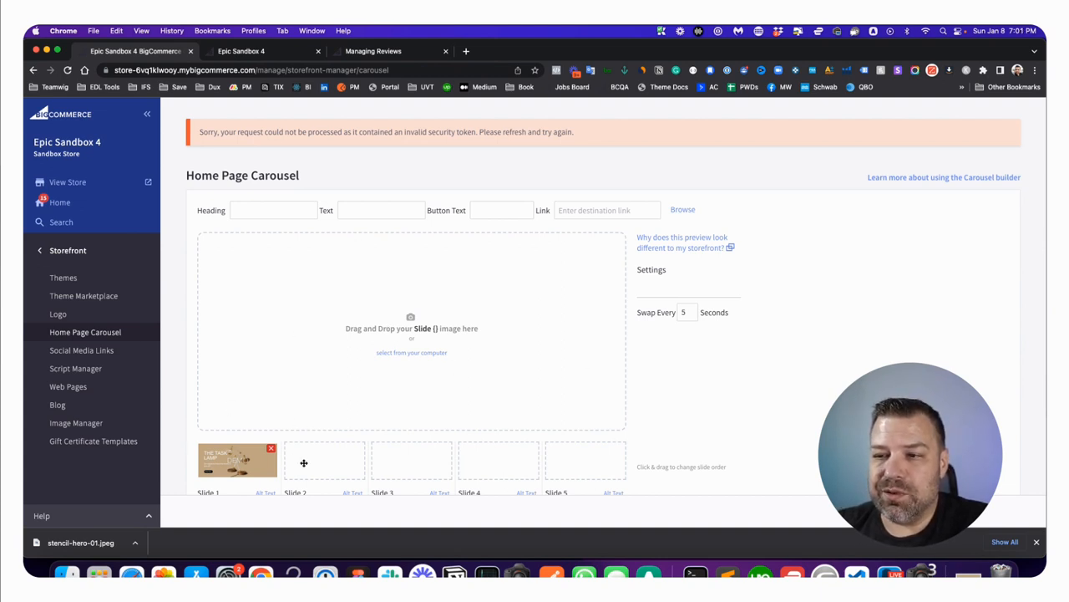
left_click(270, 210)
left_click(368, 210)
left_click(485, 211)
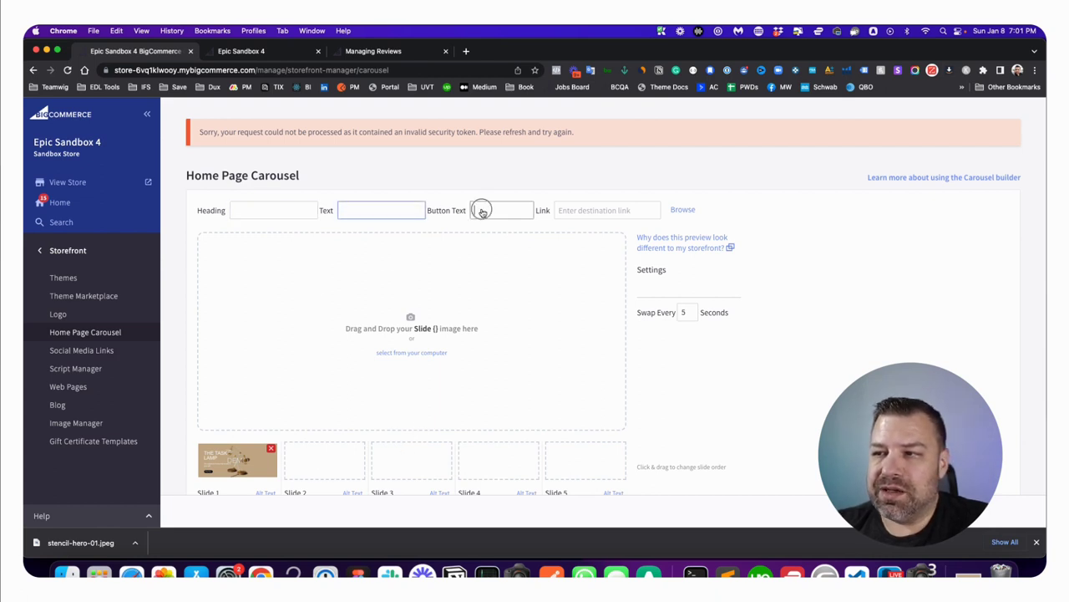
left_click(598, 210)
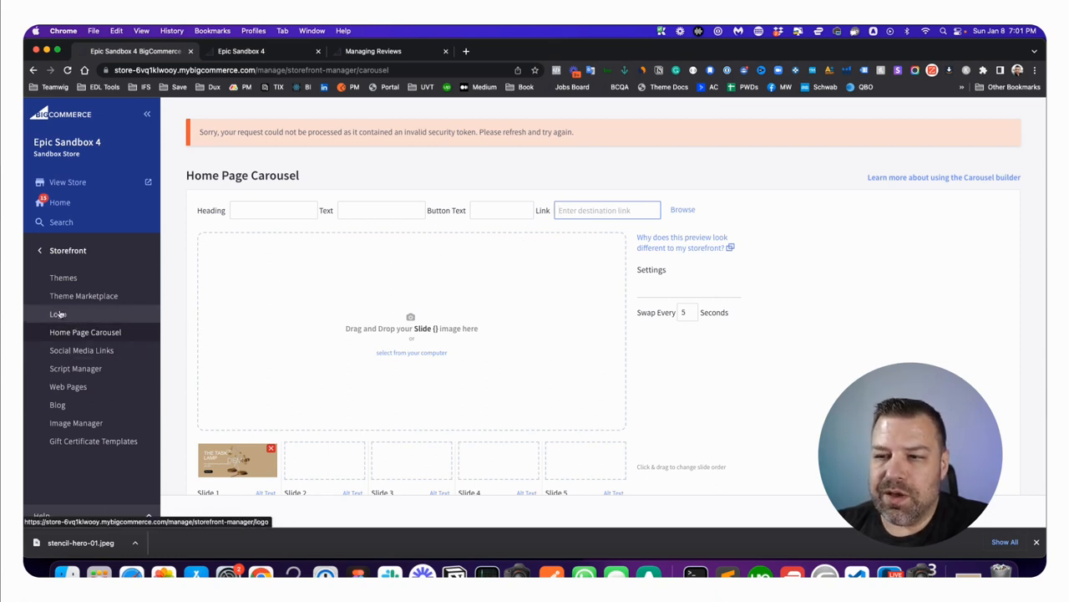
In Logo settings choose 'Upload a custom image', review Favicon, then go to Social Media Links.
left_click(63, 314)
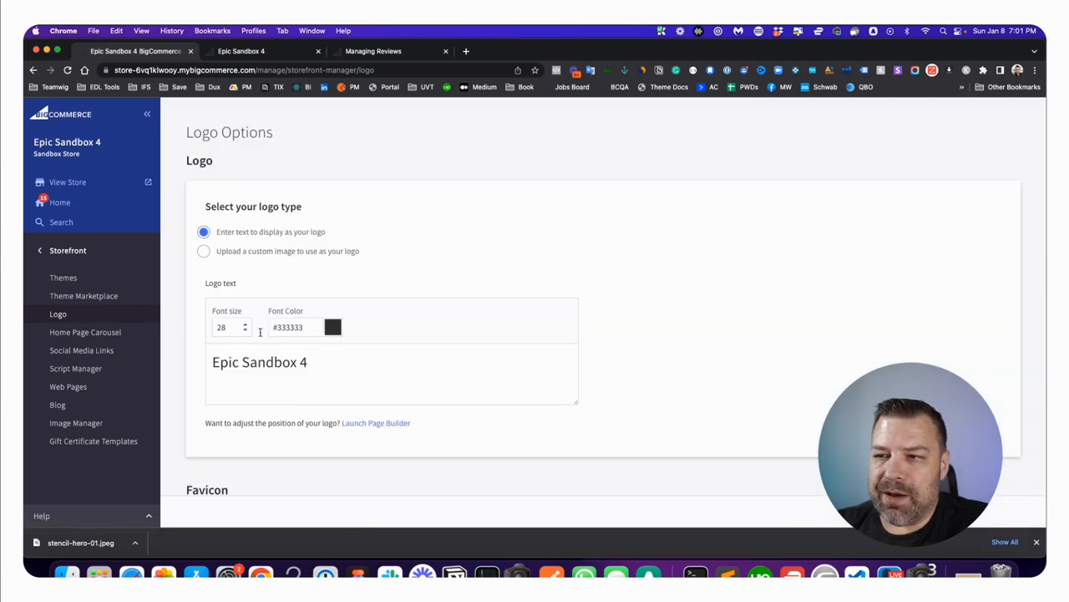
left_click(204, 250)
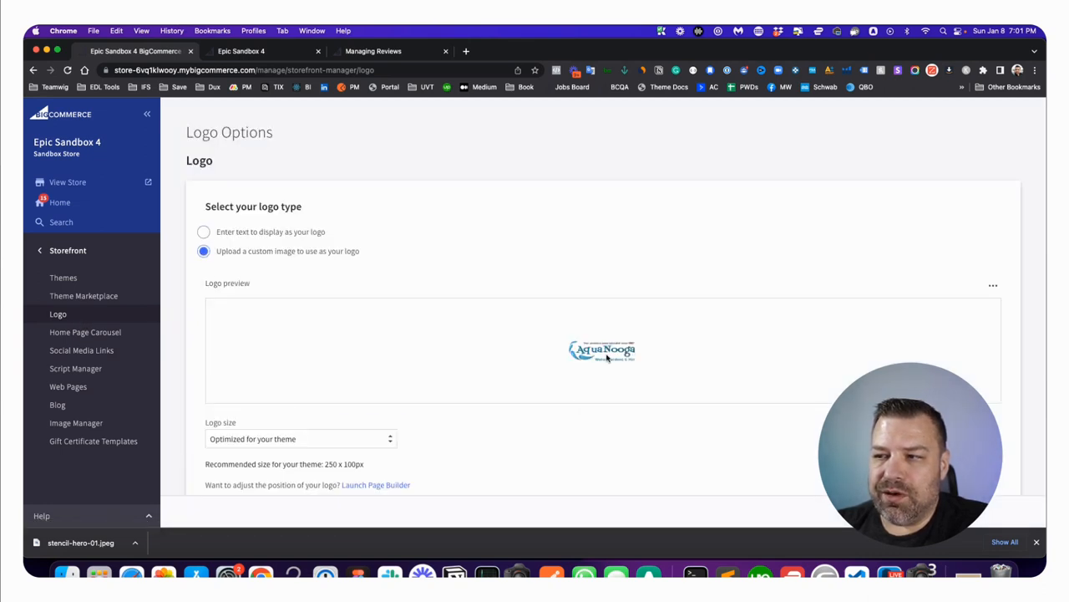
scroll(329, 316, "down", 4)
scroll(303, 339, "down", 4)
scroll(303, 339, "down", 3)
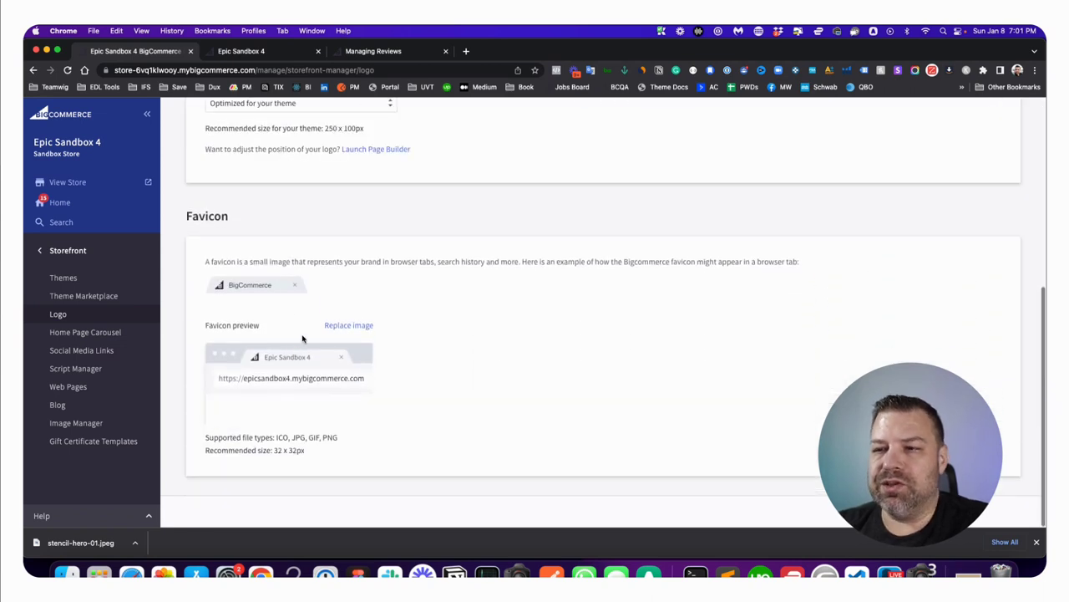
left_click(81, 351)
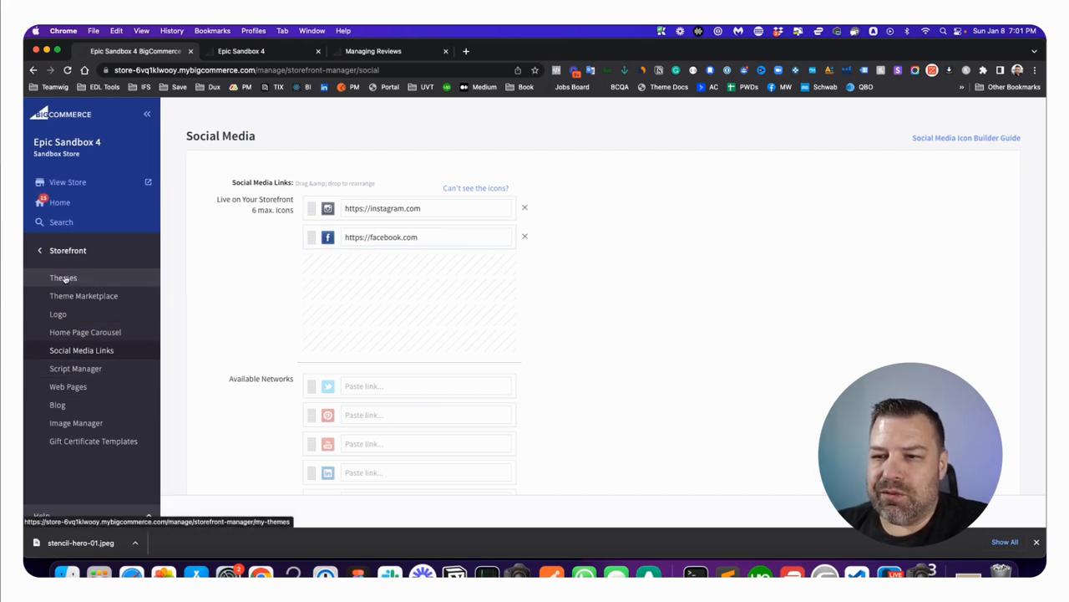
Return to Storefront > Themes and customize the active theme to reopen Page Builder.
left_click(65, 278)
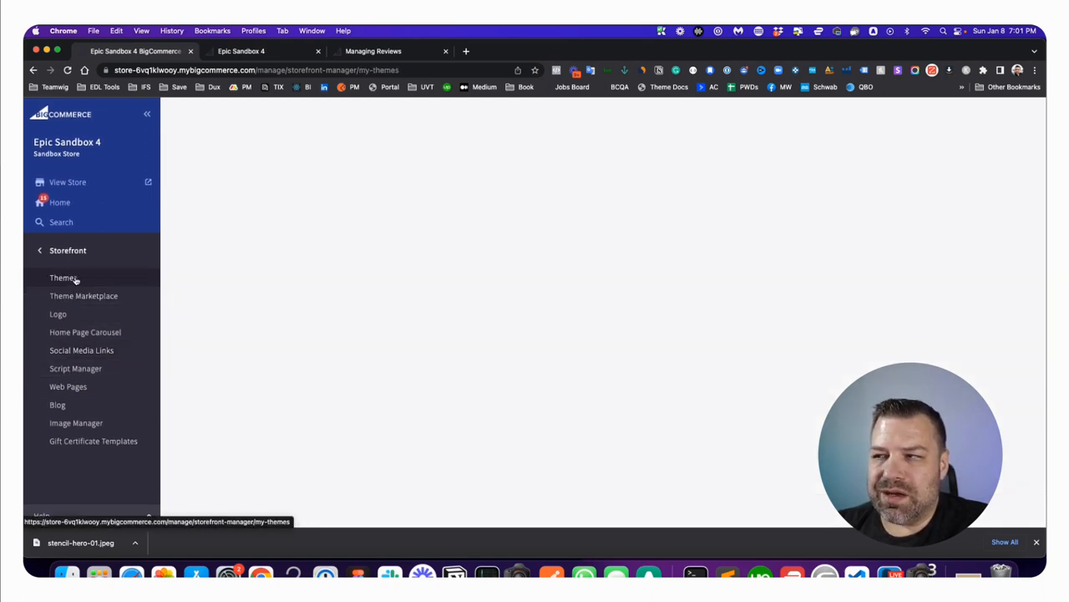
left_click(454, 266)
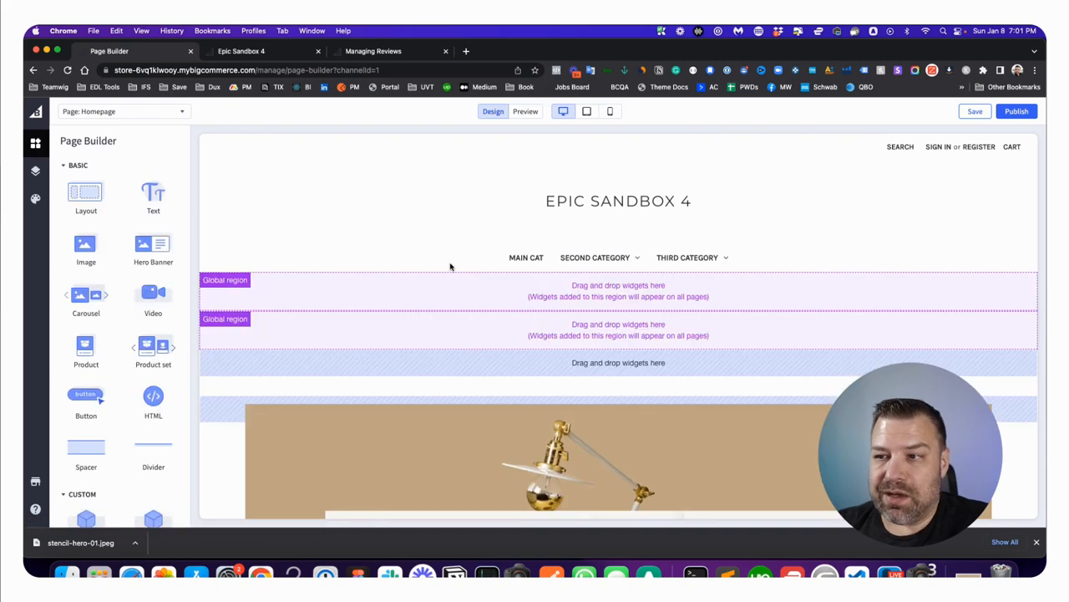
scroll(424, 305, "down", 5)
scroll(448, 329, "down", 3)
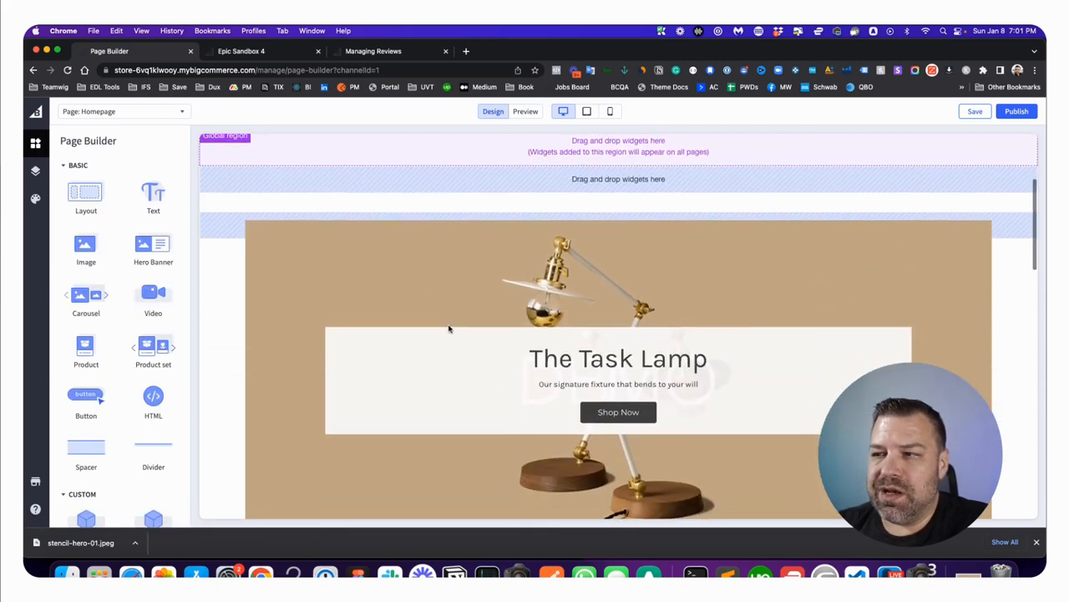
scroll(449, 328, "down", 5)
scroll(449, 328, "down", 5)
scroll(449, 329, "down", 5)
scroll(449, 328, "down", 2)
scroll(449, 328, "down", 5)
In Theme Styles > Header & Footer set the header and footer backgrounds to light grey #F5F5F5.
left_click(35, 199)
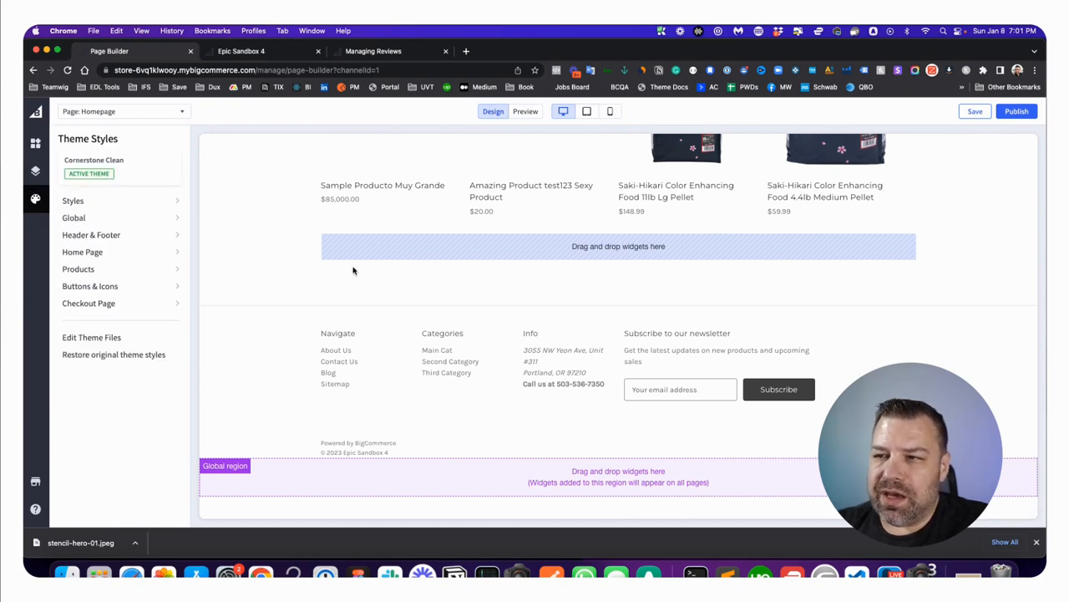
scroll(334, 267, "up", 5)
scroll(334, 267, "up", 5)
left_click(91, 234)
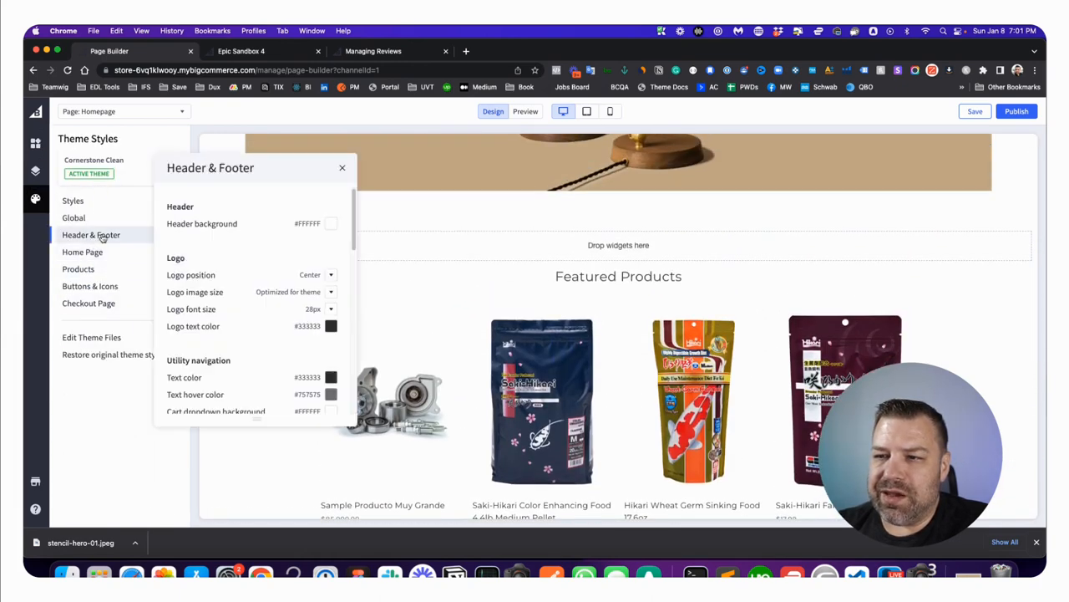
scroll(546, 313, "down", 5)
scroll(546, 312, "down", 1)
scroll(545, 313, "up", 5)
scroll(501, 293, "up", 5)
scroll(418, 276, "up", 5)
left_click(331, 223)
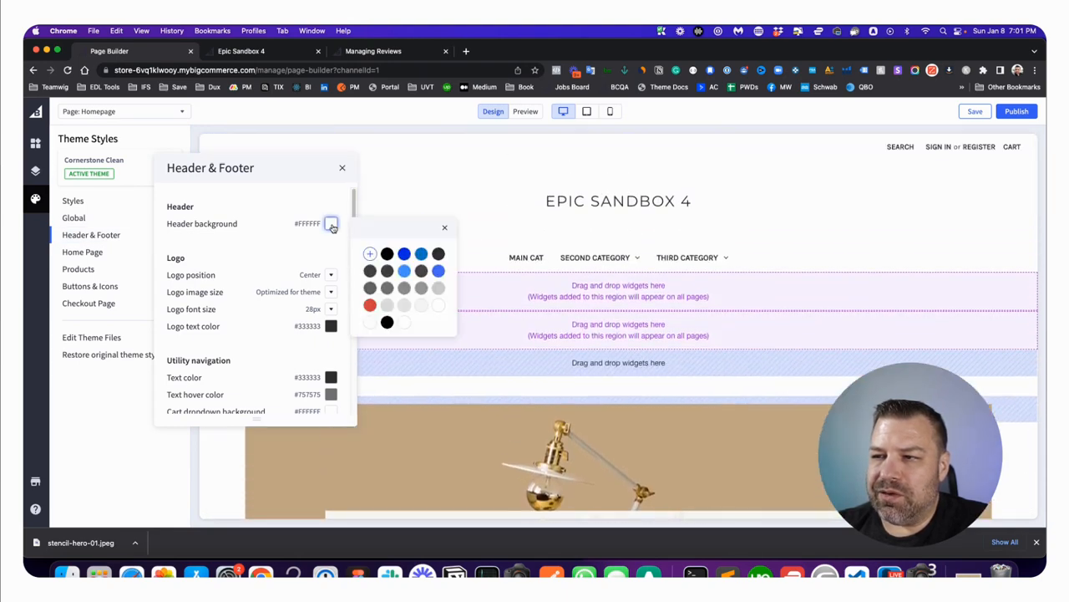
left_click(427, 311)
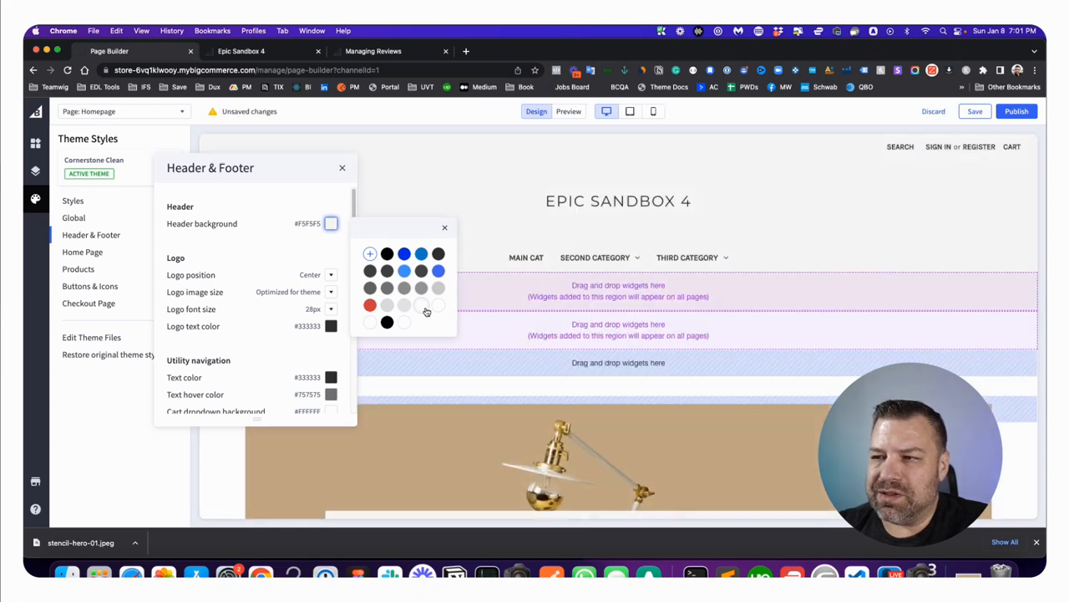
left_click(325, 244)
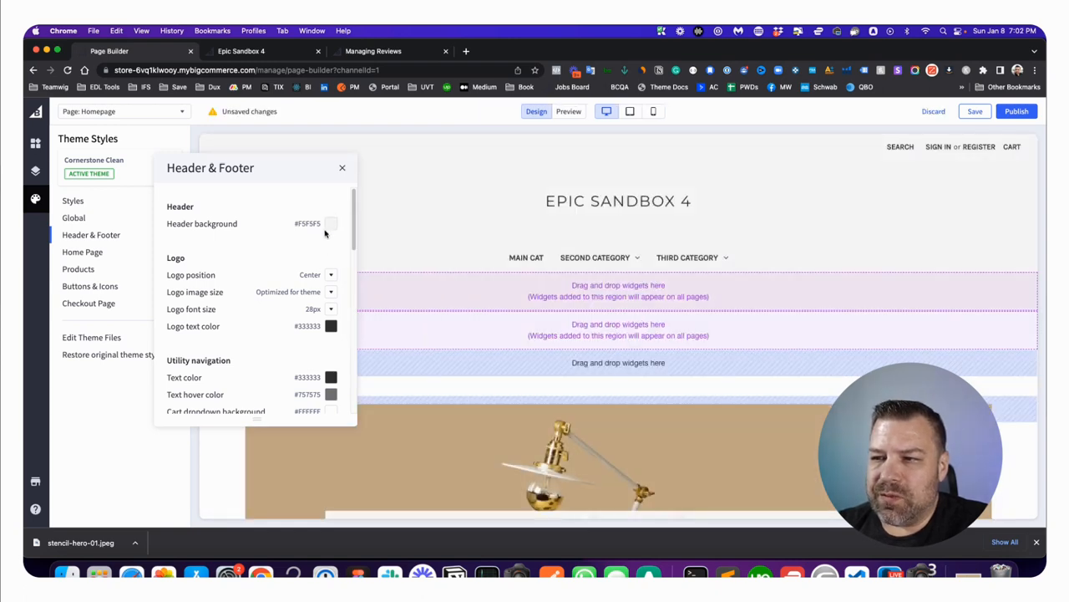
scroll(317, 374, "down", 5)
scroll(317, 374, "down", 5)
scroll(317, 374, "down", 5)
scroll(318, 373, "down", 5)
scroll(317, 374, "down", 1)
scroll(322, 314, "up", 1)
left_click(332, 223)
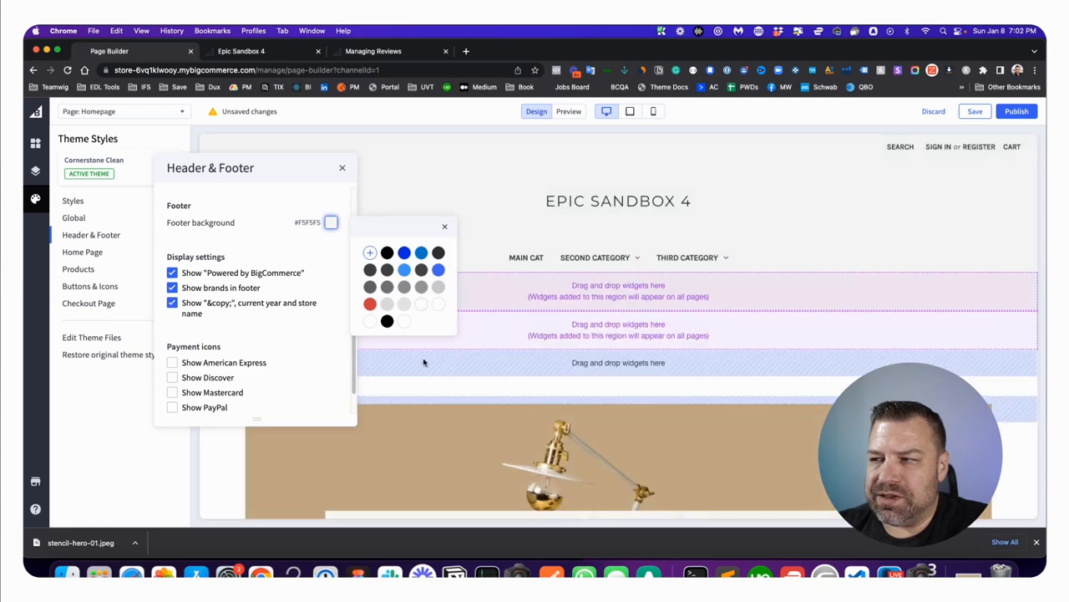
scroll(434, 351, "down", 10)
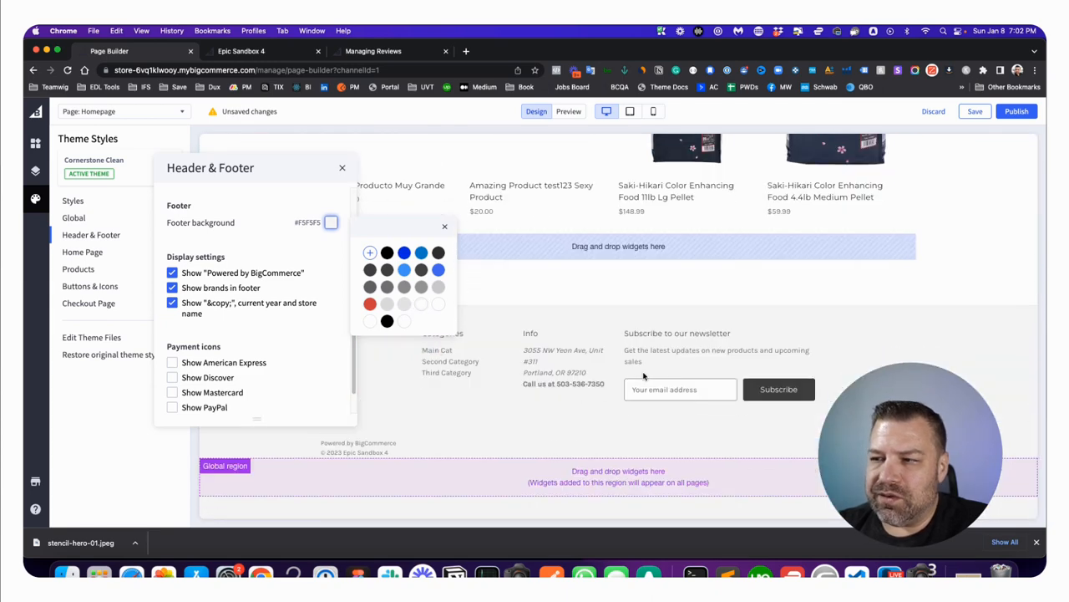
scroll(523, 354, "up", 4)
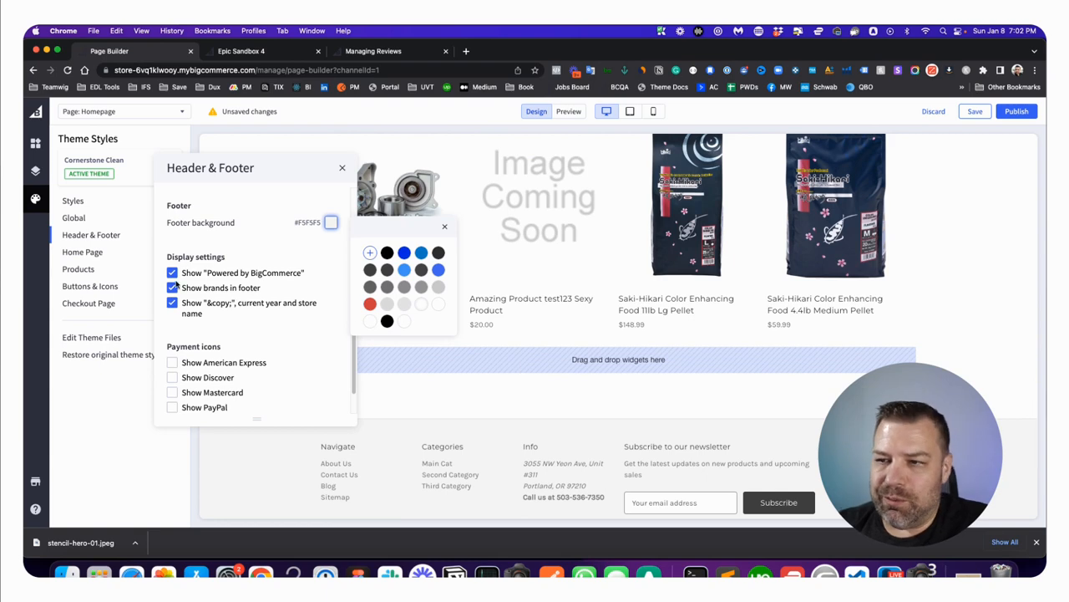
Hide Powered by BigCommerce and footer brands, and show AmEx, Discover, Mastercard, PayPal and Visa icons.
left_click(172, 273)
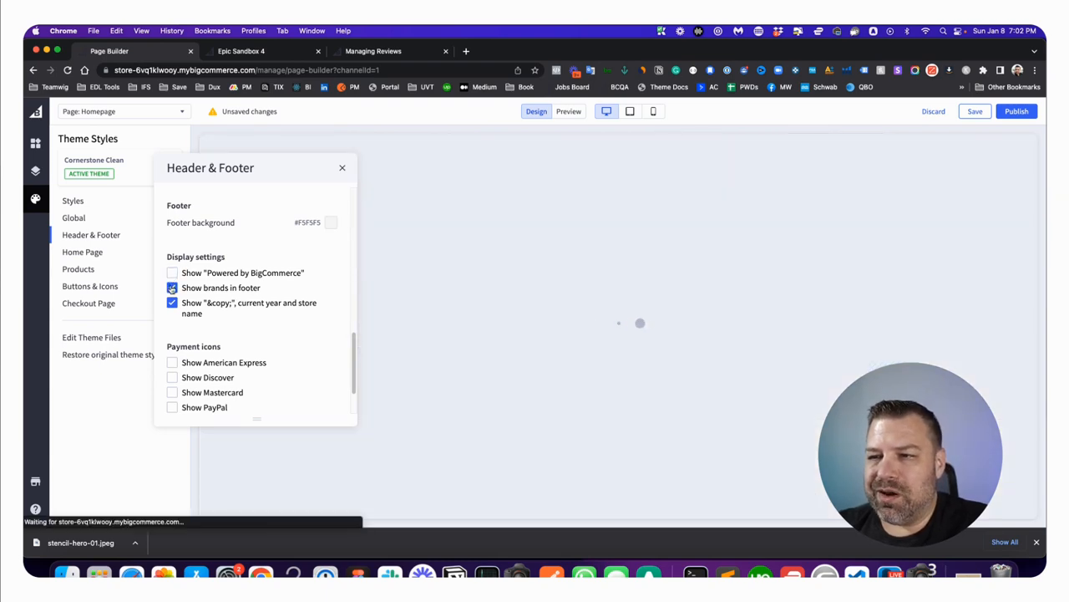
left_click(172, 287)
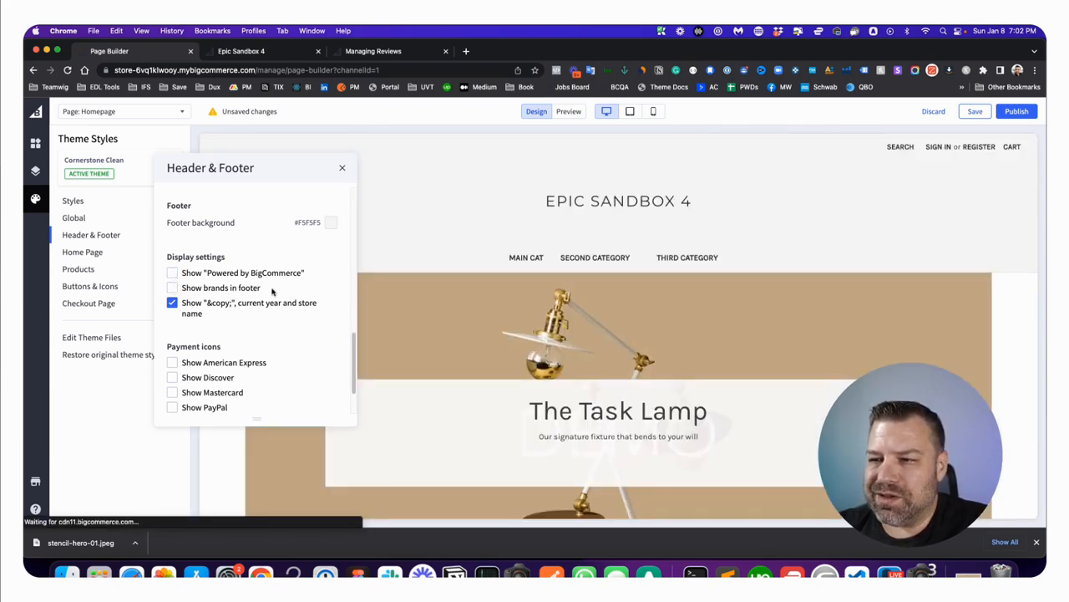
left_click(172, 362)
left_click(172, 391)
scroll(251, 376, "down", 2)
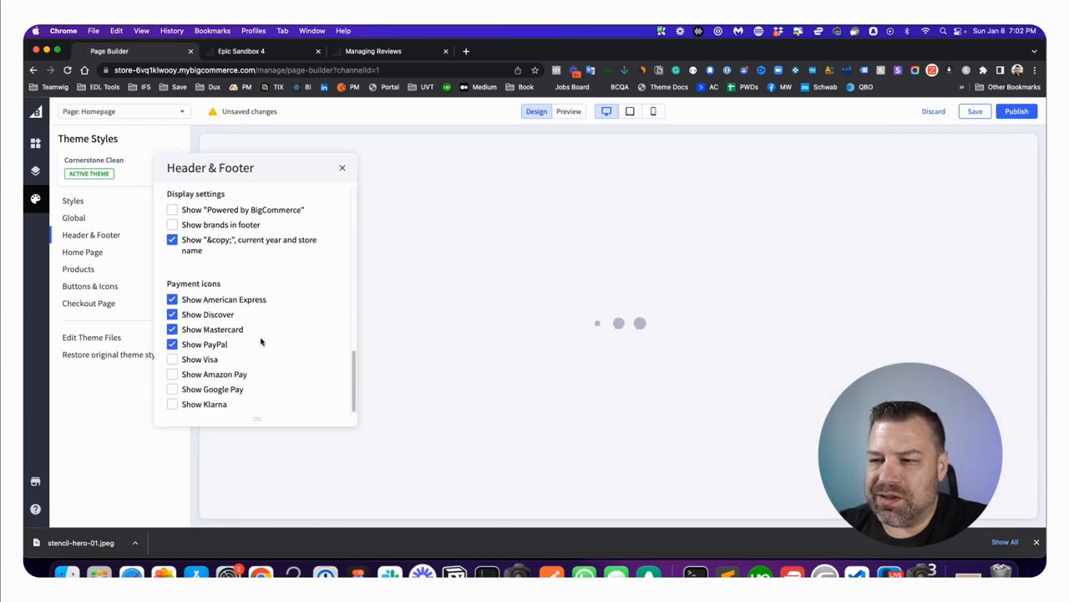
left_click(172, 359)
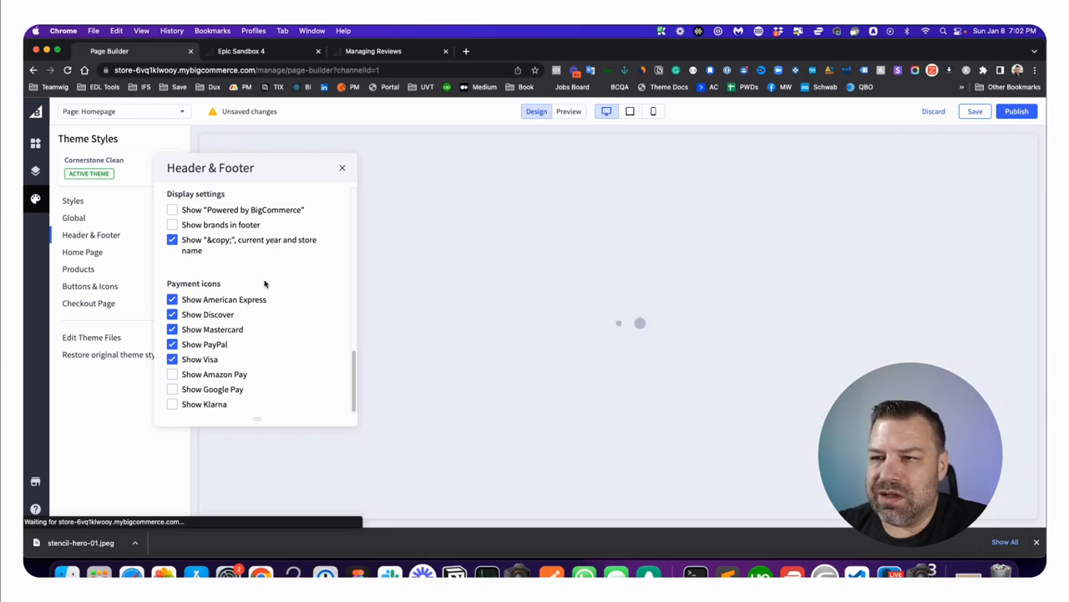
scroll(469, 373, "down", 10)
scroll(469, 374, "down", 5)
scroll(470, 373, "down", 8)
scroll(470, 374, "down", 3)
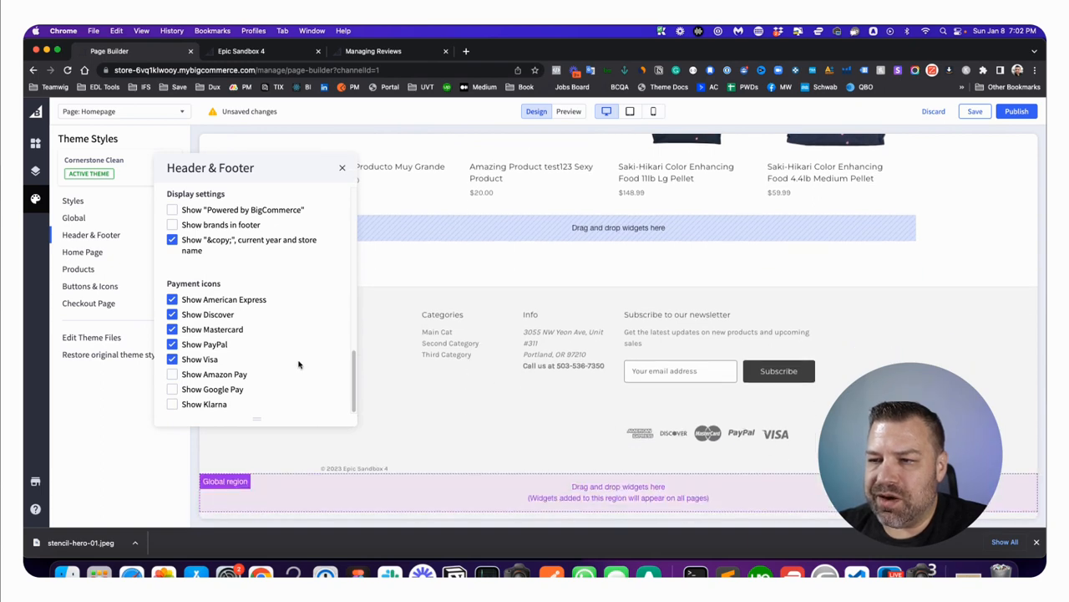
scroll(299, 365, "up", 5)
scroll(299, 364, "up", 5)
scroll(306, 340, "up", 3)
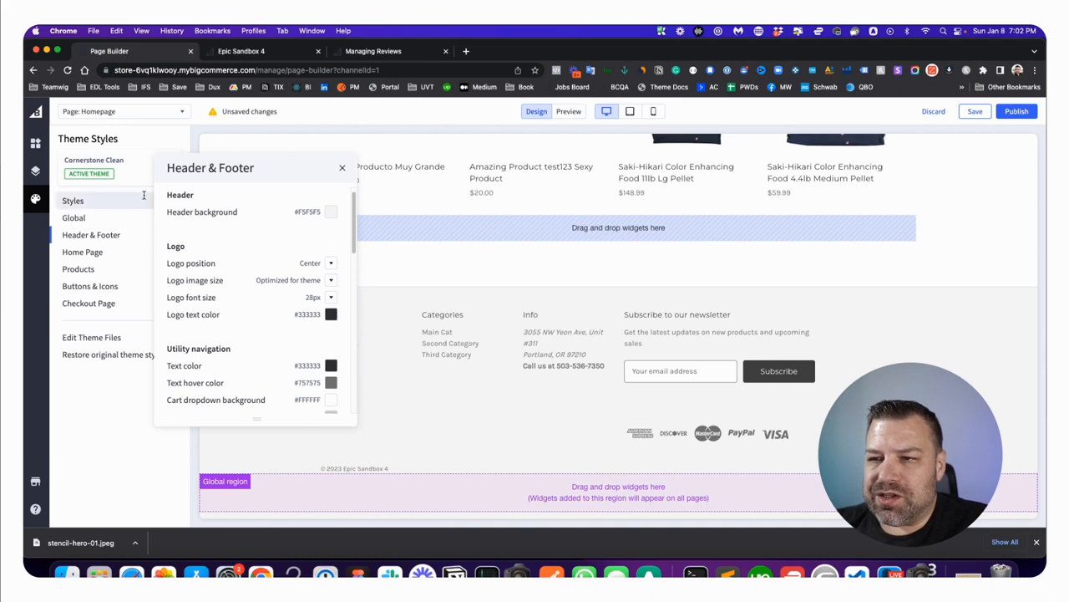
In Theme Styles > Home Page uncheck 'Show carousel'.
left_click(82, 251)
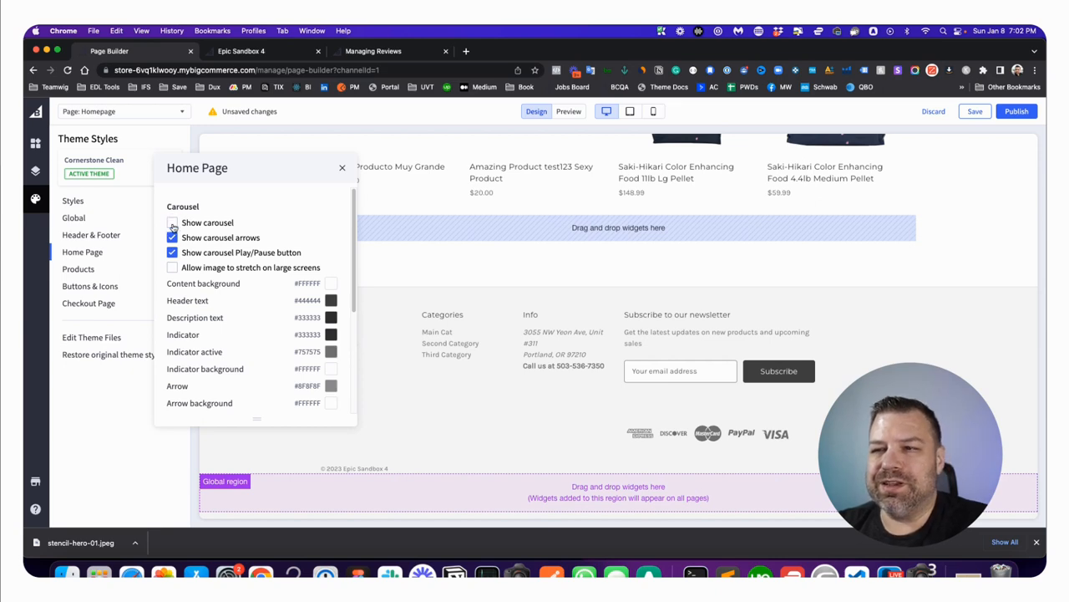
left_click(172, 222)
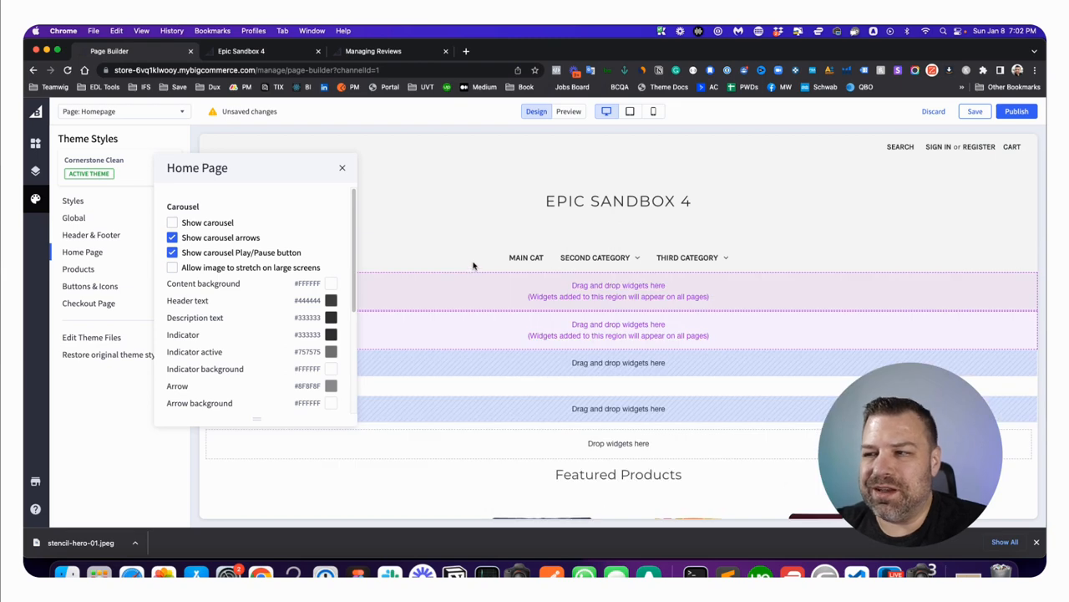
scroll(474, 264, "down", 6)
scroll(474, 264, "down", 3)
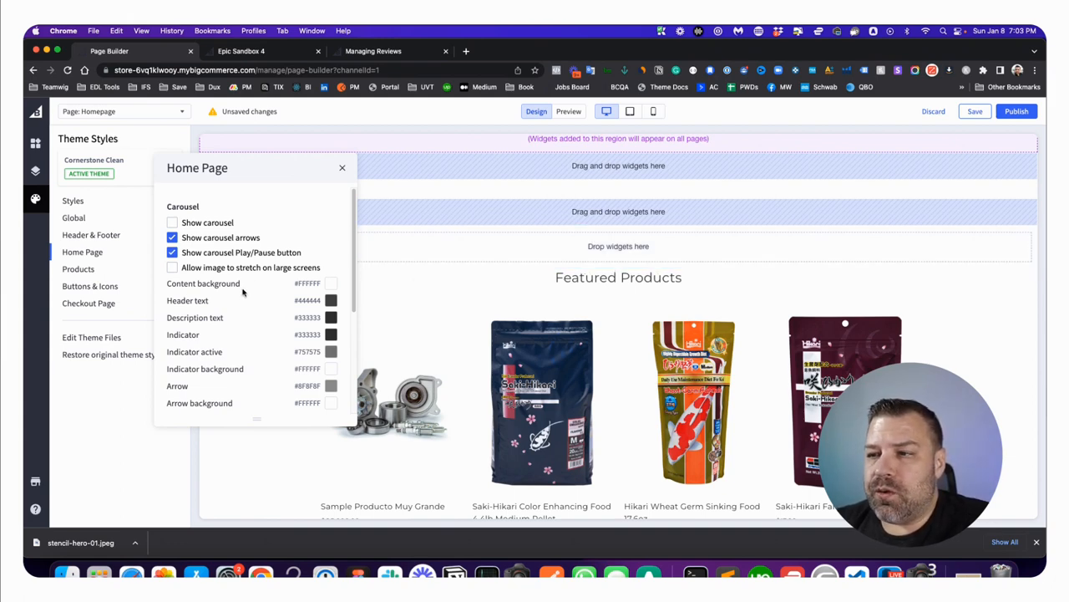
scroll(245, 295, "down", 3)
scroll(251, 295, "down", 2)
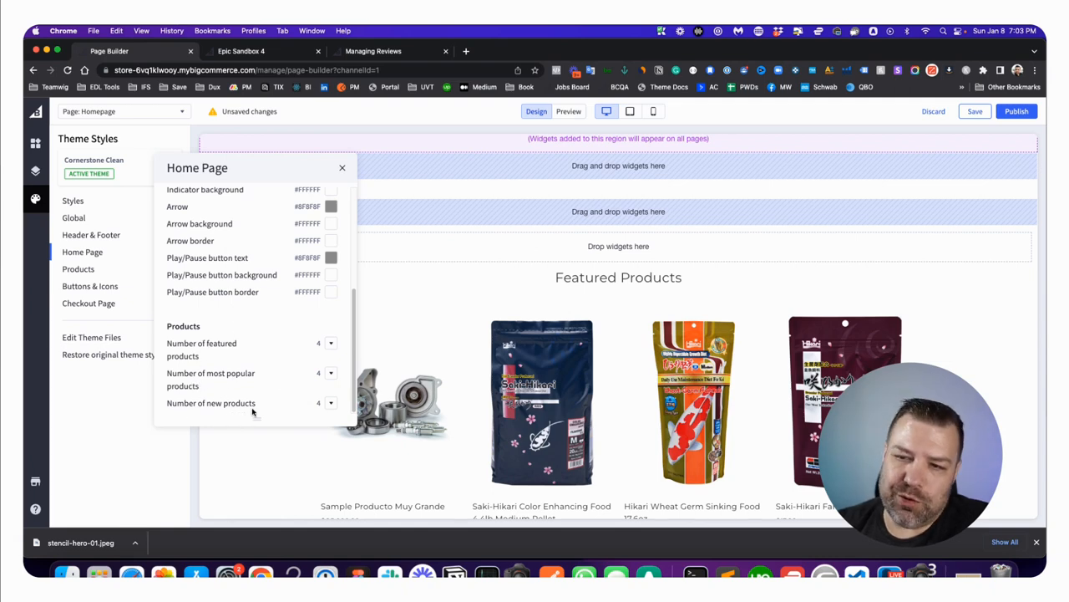
Set Most popular and New products to Disable and Number of featured products to 8.
left_click(332, 375)
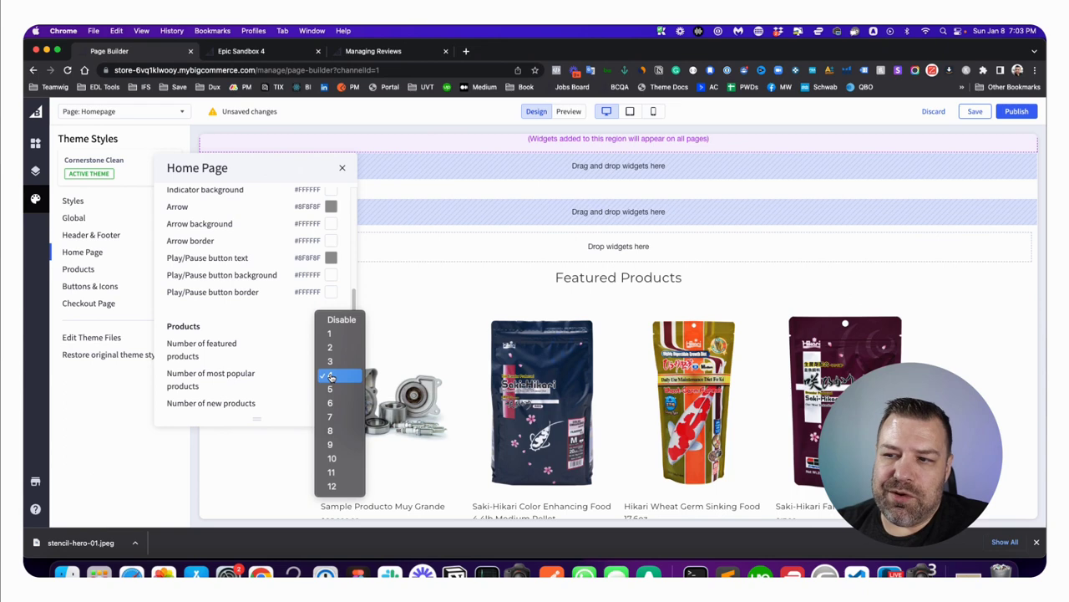
left_click(331, 320)
left_click(330, 405)
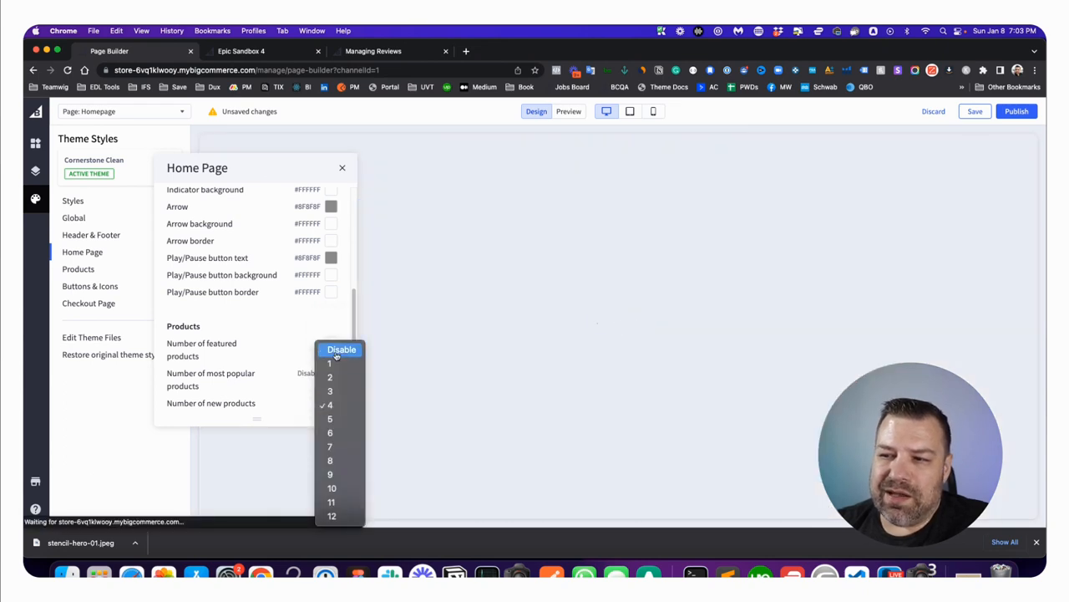
left_click(334, 344)
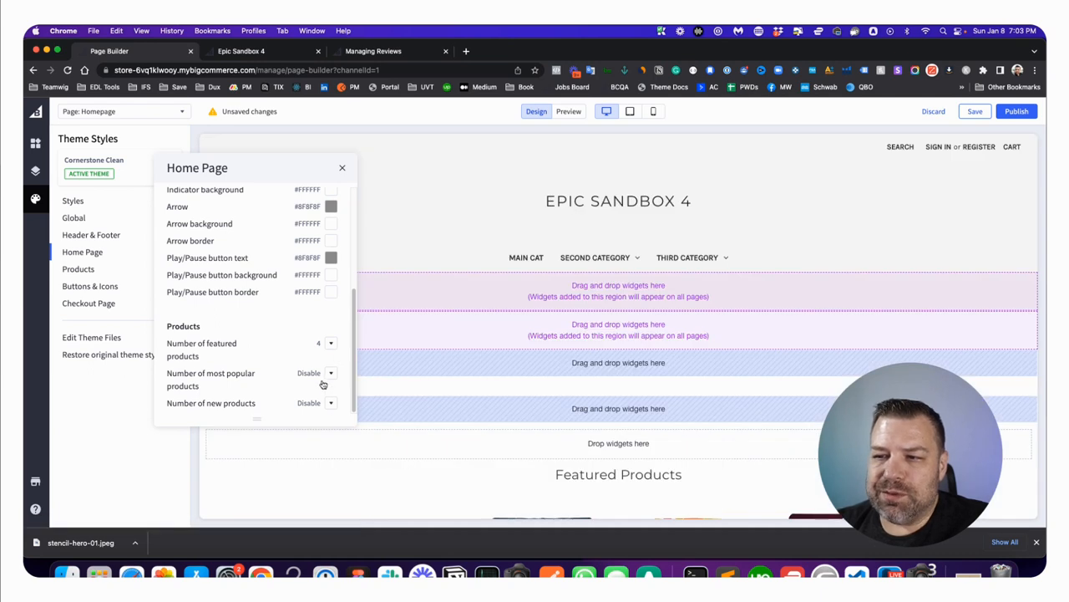
scroll(501, 359, "down", 8)
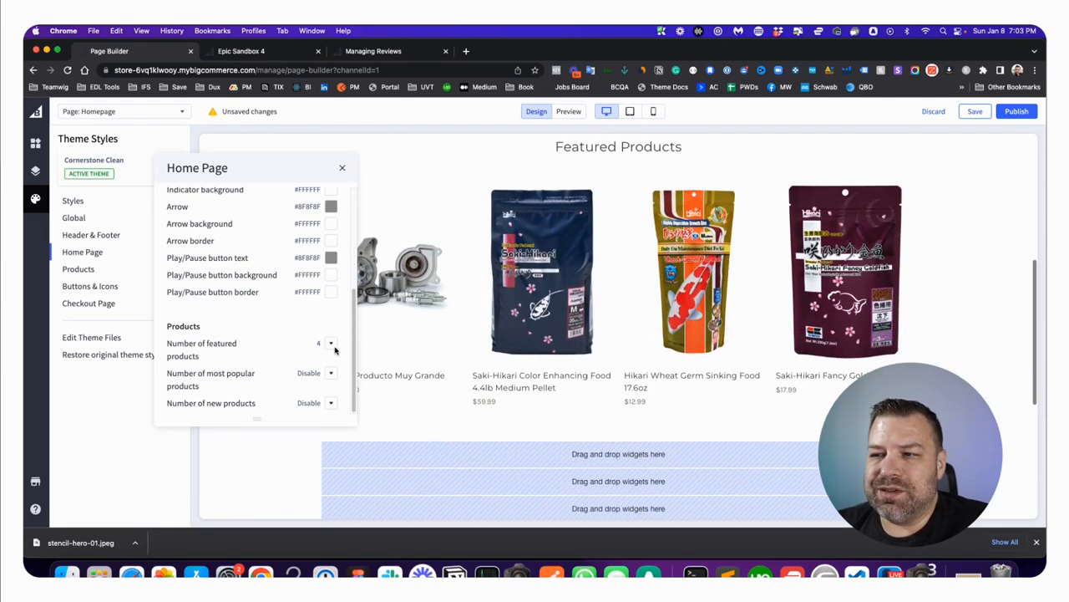
left_click(330, 343)
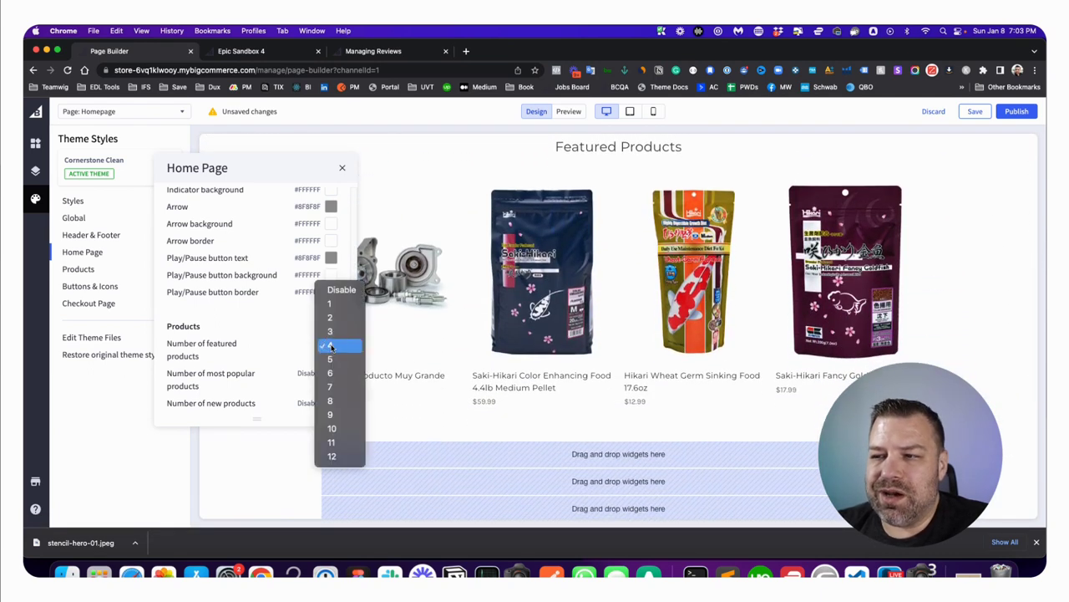
left_click(332, 399)
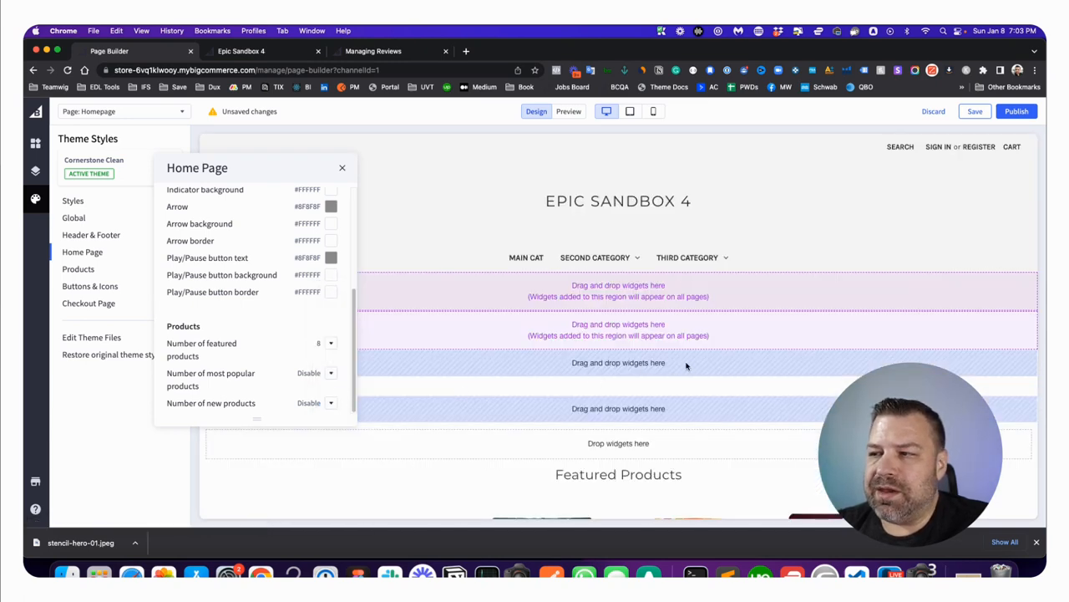
scroll(687, 365, "down", 4)
scroll(693, 384, "down", 4)
scroll(702, 401, "down", 4)
scroll(708, 418, "down", 3)
scroll(815, 272, "up", 3)
scroll(752, 293, "up", 2)
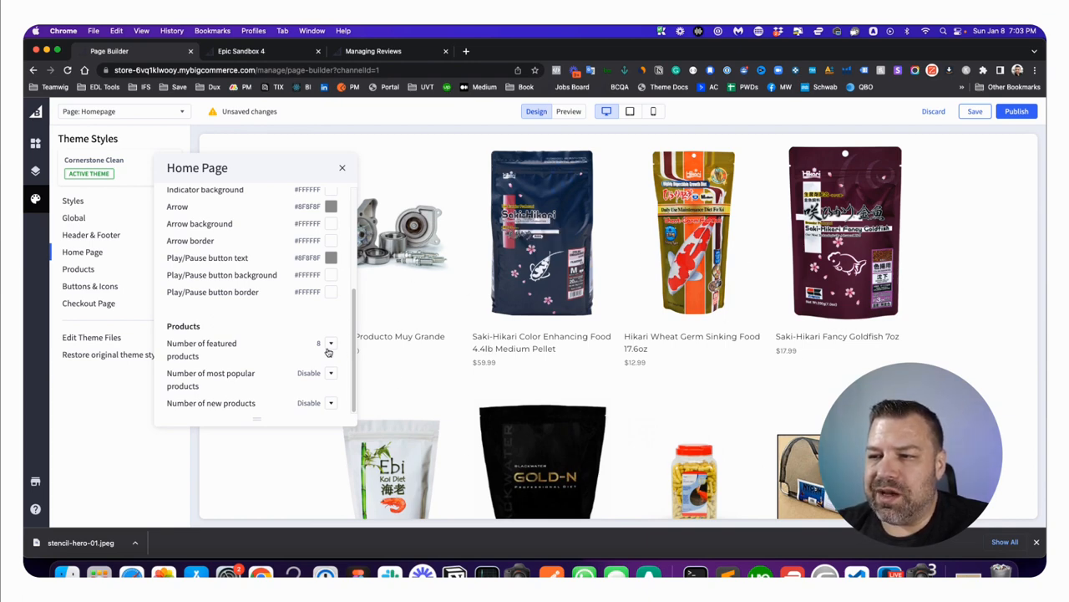
Close the Home Page settings, preview the homepage as shoppers see it, then return to Design mode.
left_click(342, 168)
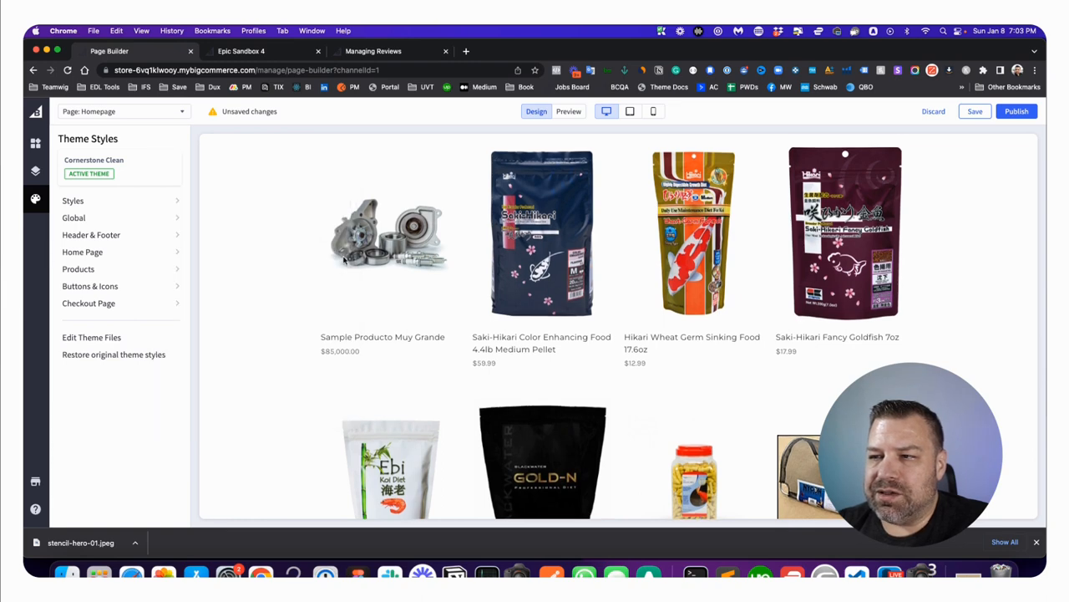
scroll(346, 260, "up", 3)
scroll(345, 260, "up", 3)
scroll(345, 260, "up", 3)
scroll(345, 260, "up", 5)
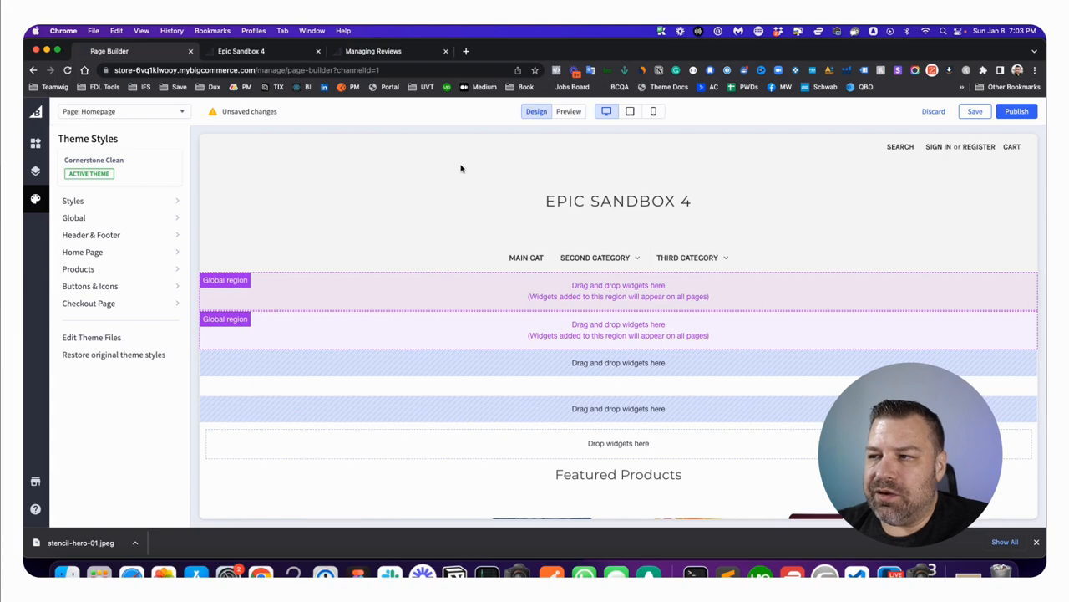
scroll(426, 243, "down", 10)
scroll(434, 238, "down", 10)
scroll(434, 238, "down", 3)
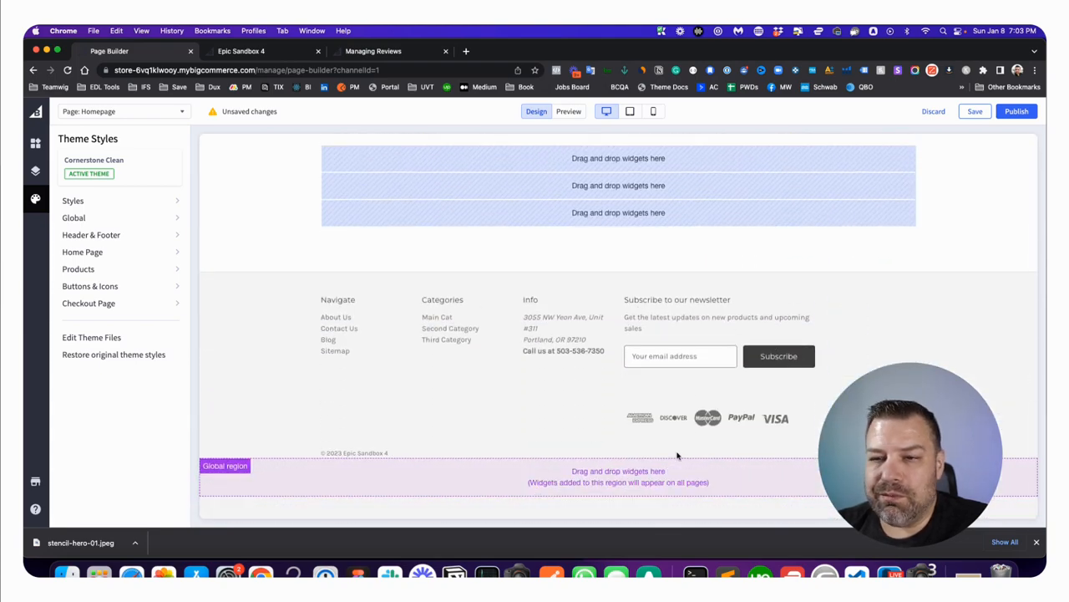
scroll(672, 447, "up", 5)
scroll(677, 439, "up", 5)
scroll(685, 434, "up", 5)
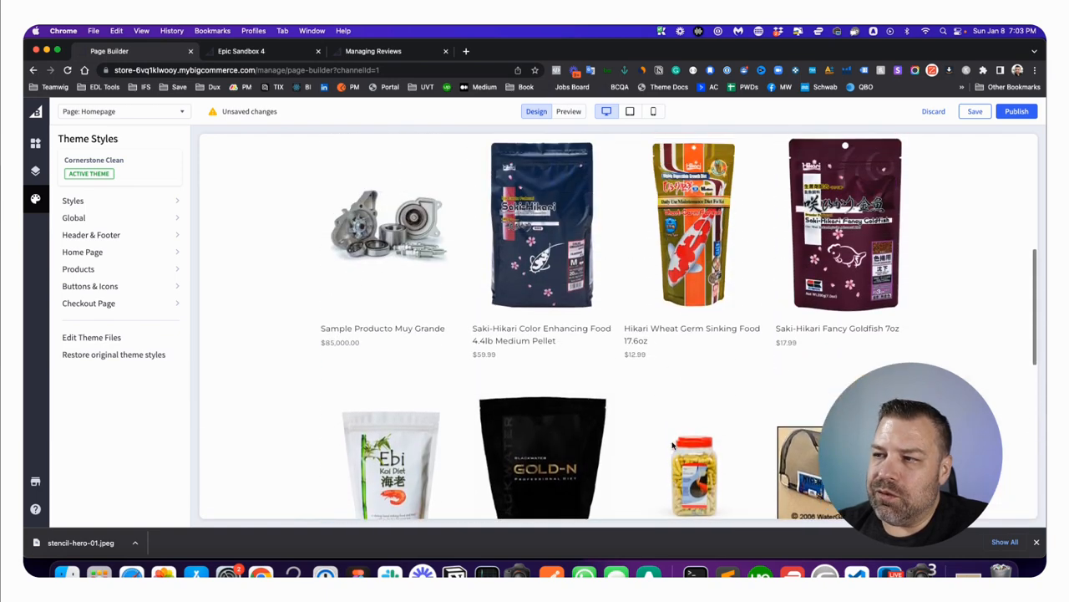
scroll(702, 428, "up", 3)
scroll(702, 428, "up", 3)
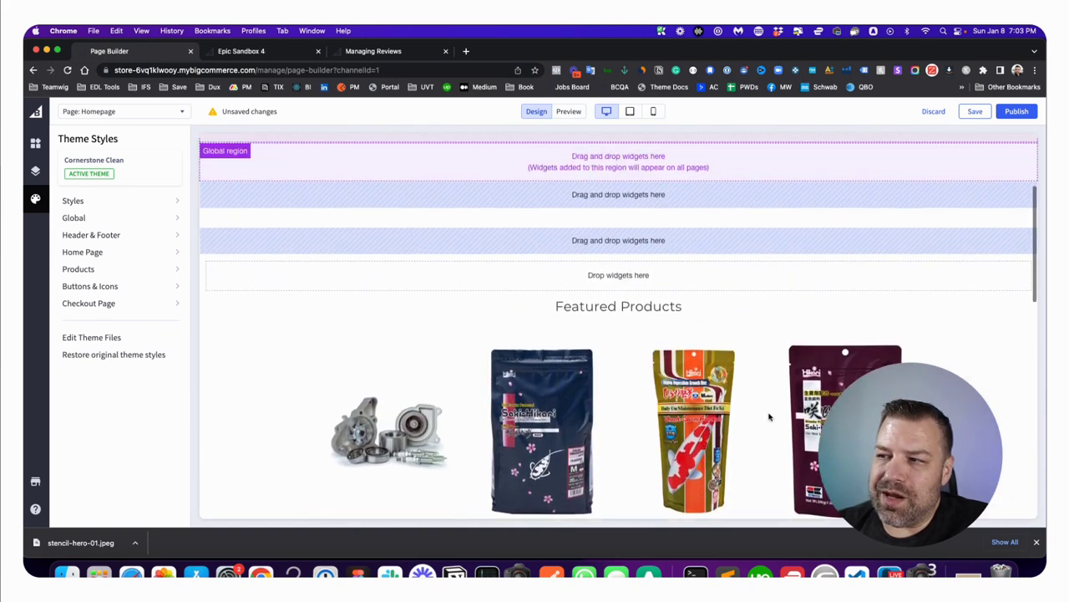
left_click(568, 111)
scroll(531, 284, "up", 5)
scroll(532, 284, "down", 5)
scroll(533, 282, "down", 5)
scroll(535, 282, "down", 5)
scroll(536, 281, "down", 2)
scroll(536, 281, "up", 5)
scroll(536, 280, "up", 5)
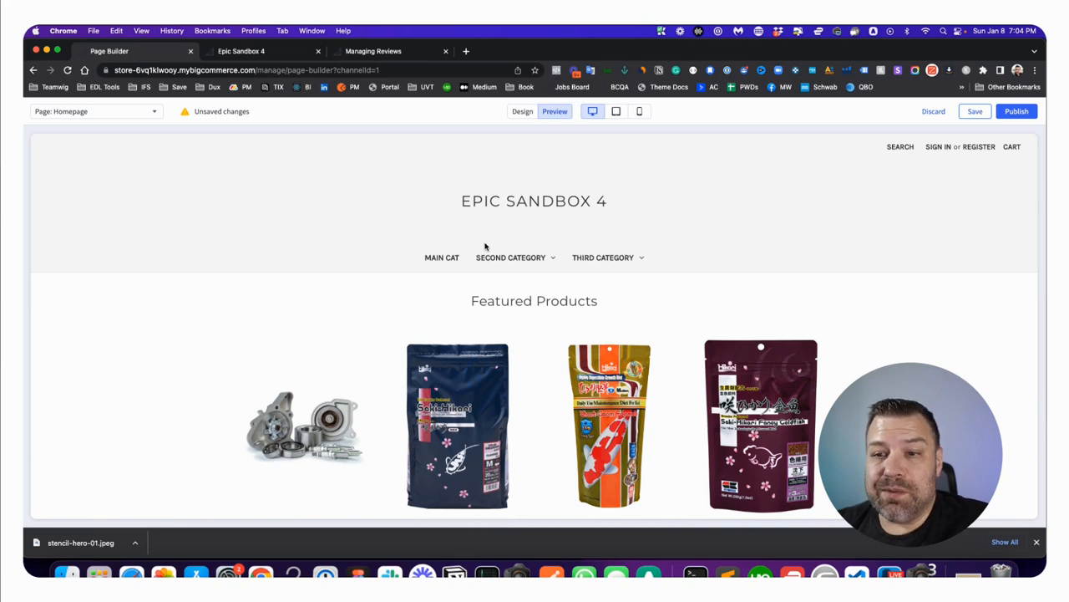
left_click(522, 111)
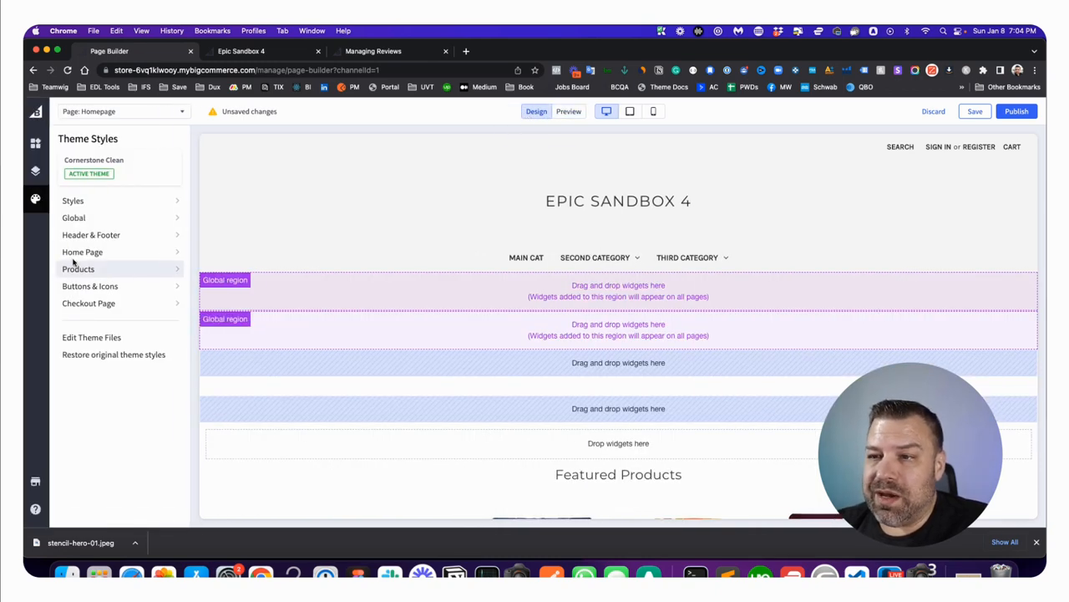
From the widget library drag an Image widget into the region above Featured Products.
left_click(37, 146)
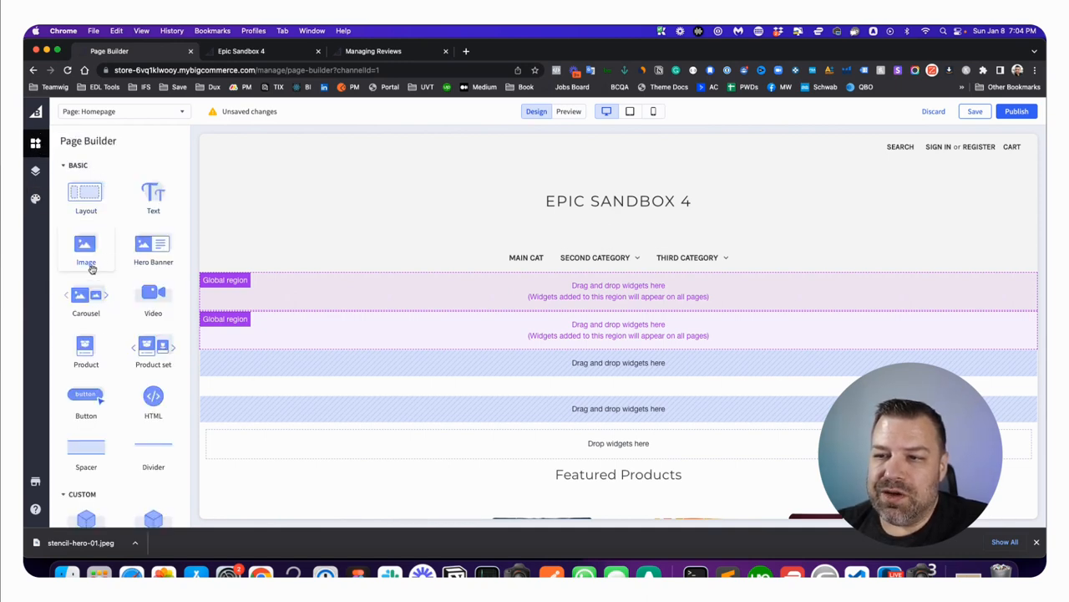
left_click_drag(86, 249, 551, 461)
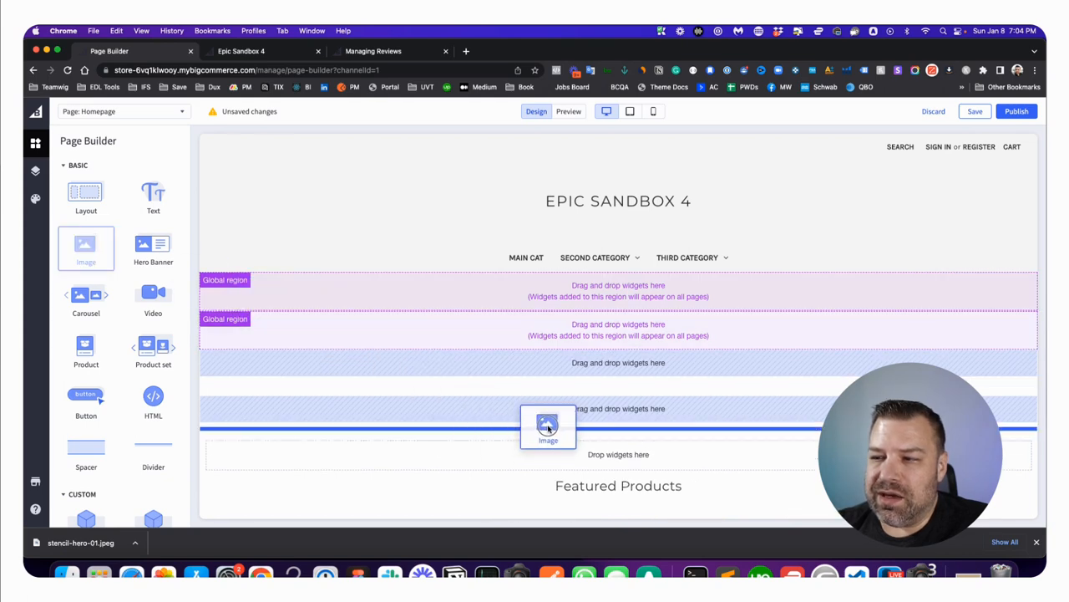
left_click_drag(551, 461, 550, 458)
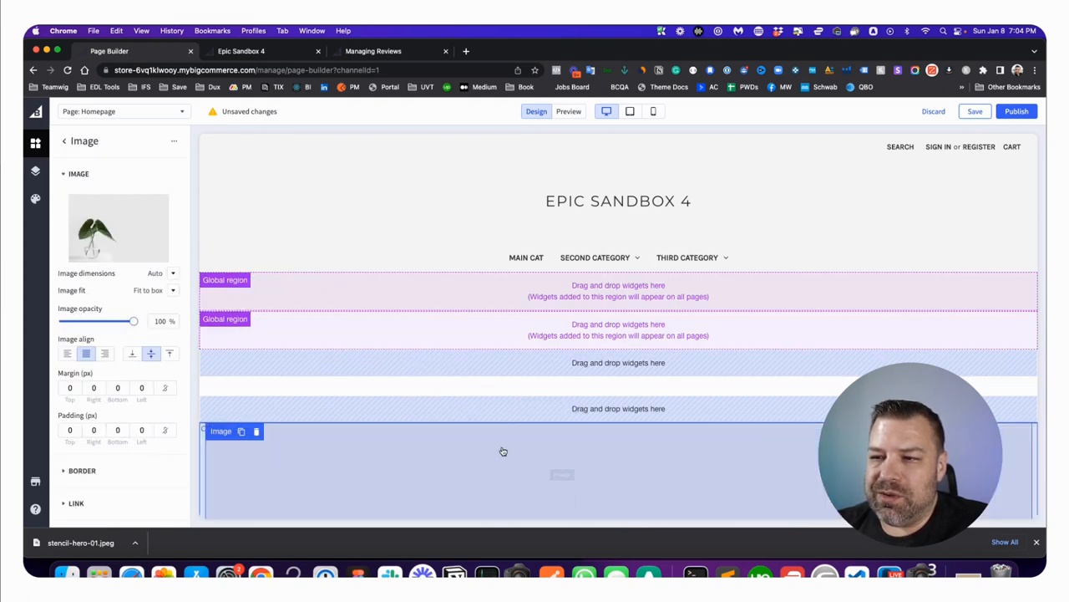
scroll(483, 425, "down", 5)
In the image chooser pick the red guitars banner from My Images and close the popup.
left_click(118, 228)
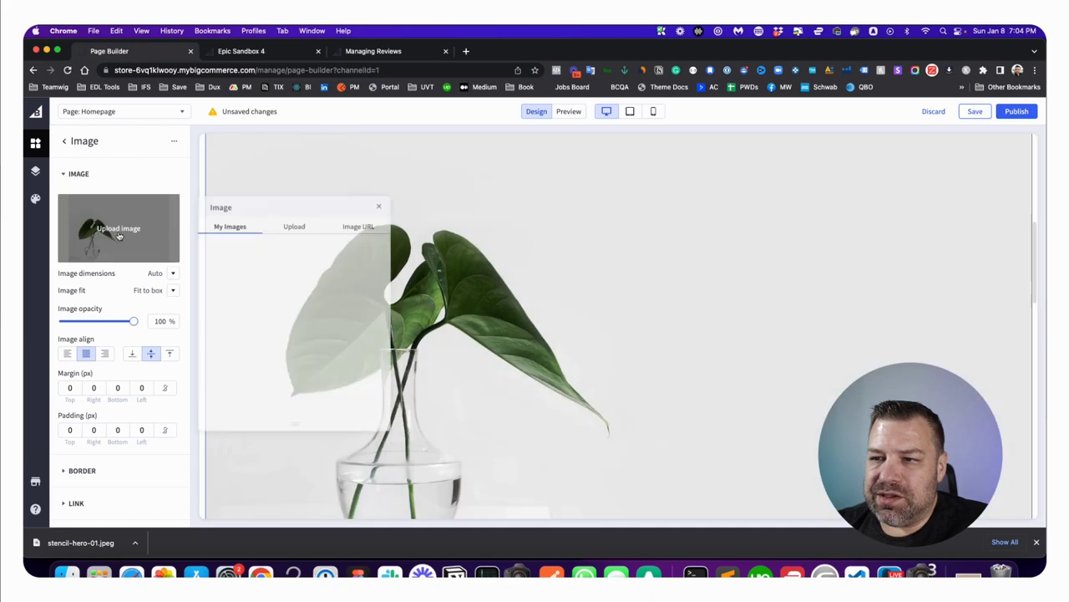
left_click(295, 221)
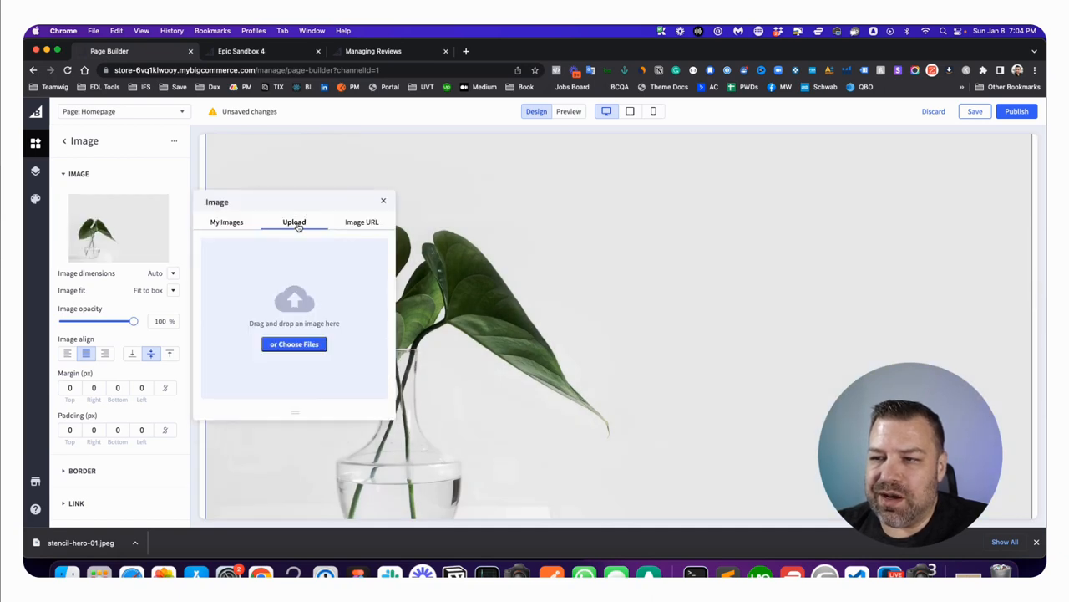
left_click(227, 222)
scroll(276, 316, "down", 5)
scroll(275, 316, "down", 5)
scroll(276, 316, "down", 4)
scroll(276, 315, "down", 4)
scroll(276, 316, "down", 4)
scroll(270, 325, "down", 4)
scroll(270, 325, "down", 4)
scroll(269, 325, "down", 4)
scroll(270, 325, "down", 4)
left_click(244, 315)
scroll(270, 326, "down", 3)
scroll(269, 325, "down", 3)
scroll(270, 325, "down", 2)
scroll(270, 325, "up", 4)
scroll(270, 325, "up", 4)
scroll(270, 325, "up", 4)
scroll(269, 325, "up", 4)
scroll(270, 325, "up", 3)
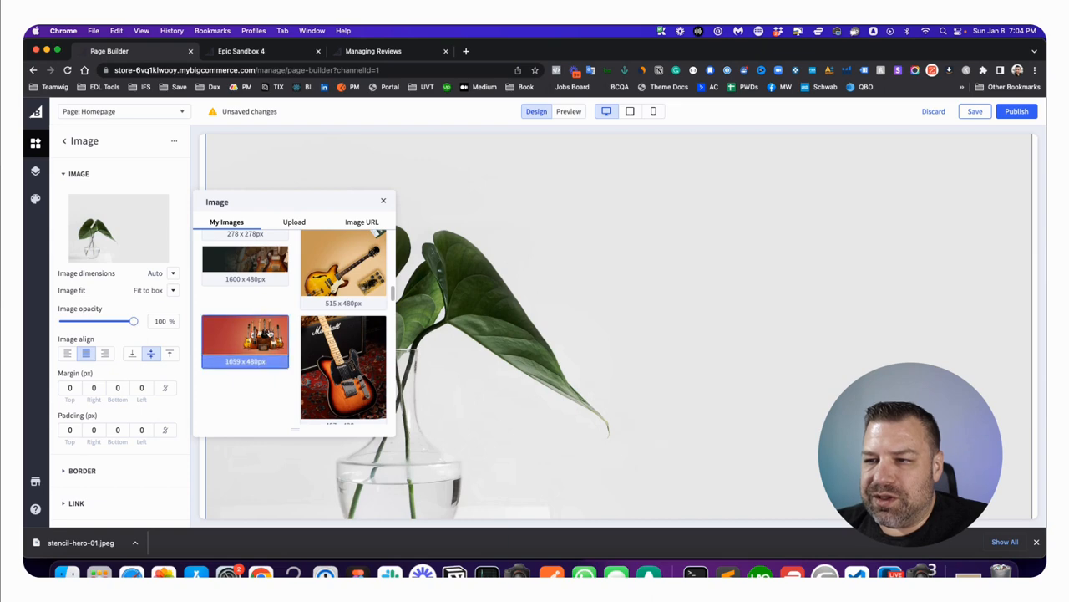
left_click(244, 338)
left_click(383, 202)
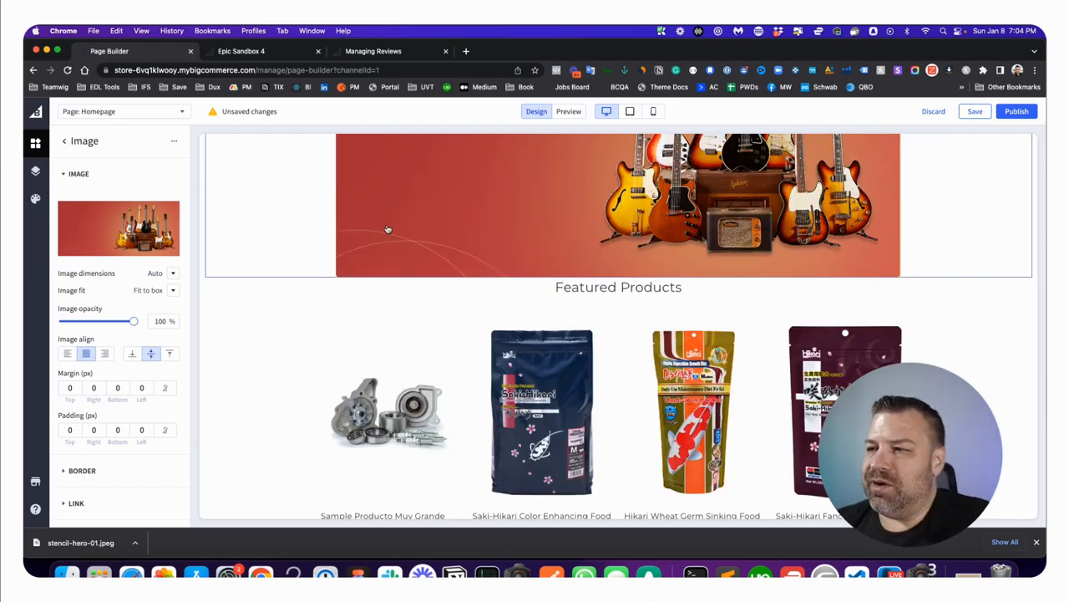
scroll(677, 305, "up", 5)
scroll(676, 305, "up", 3)
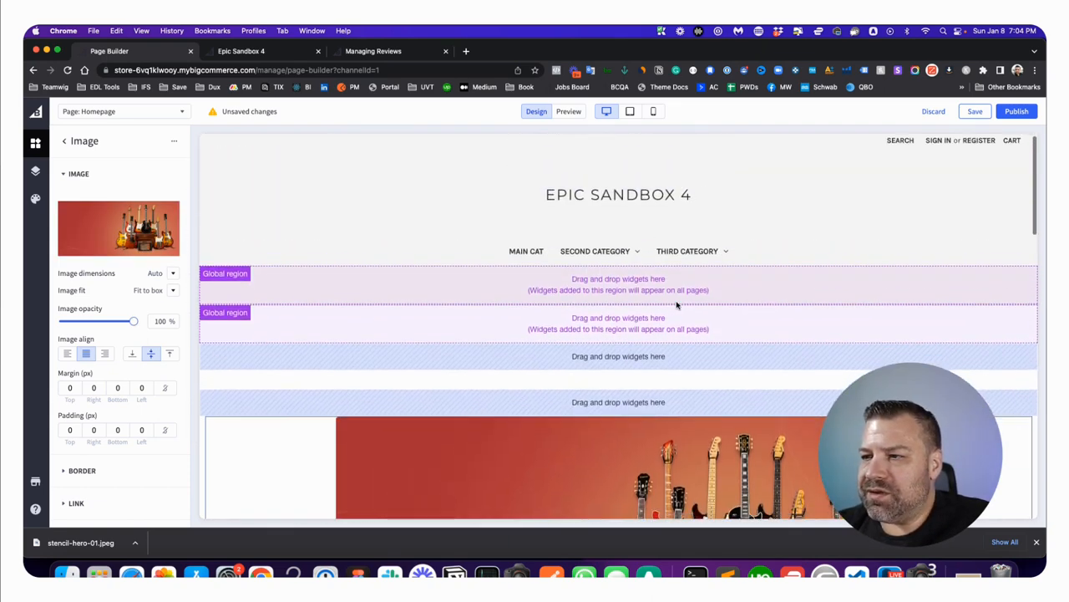
scroll(677, 305, "down", 2)
left_click(569, 111)
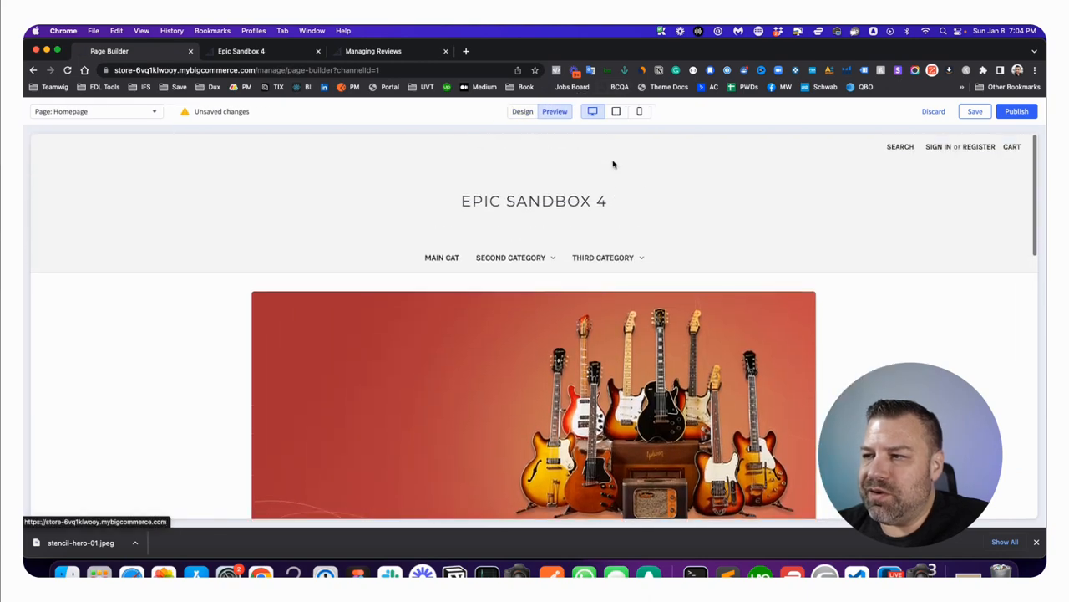
scroll(615, 165, "down", 3)
scroll(614, 165, "down", 3)
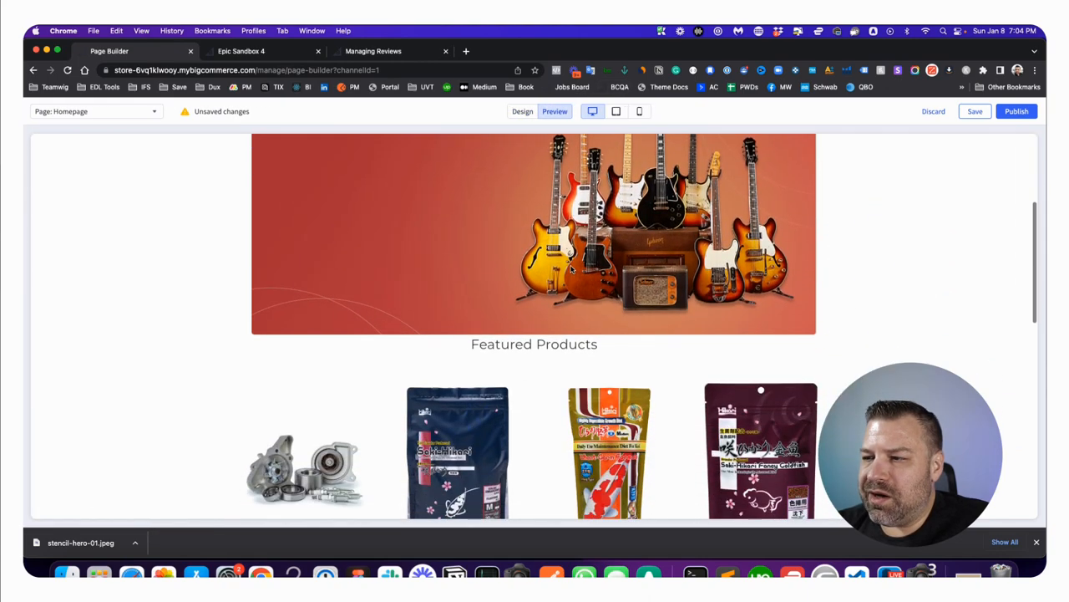
scroll(685, 341, "down", 3)
scroll(685, 341, "down", 5)
scroll(684, 341, "down", 3)
scroll(684, 341, "up", 5)
left_click(522, 111)
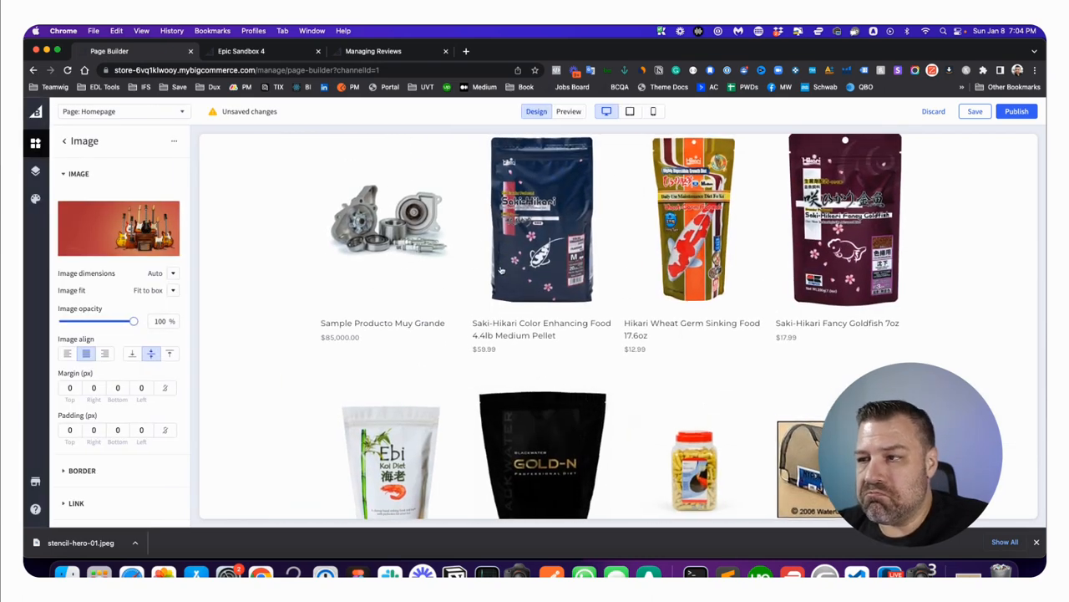
scroll(501, 267, "up", 5)
left_click(65, 141)
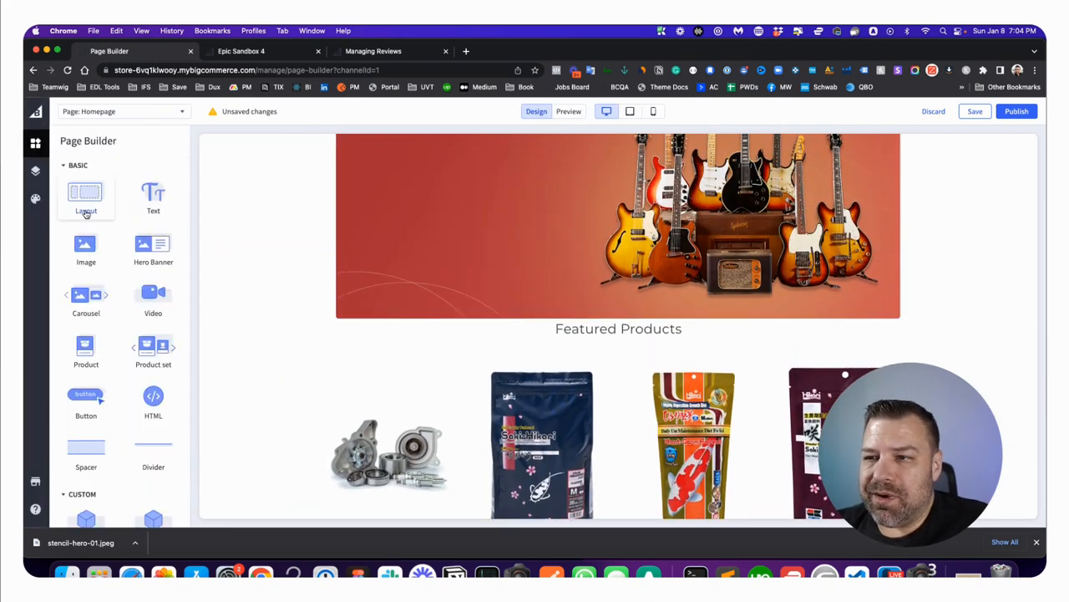
left_click_drag(84, 444, 558, 313)
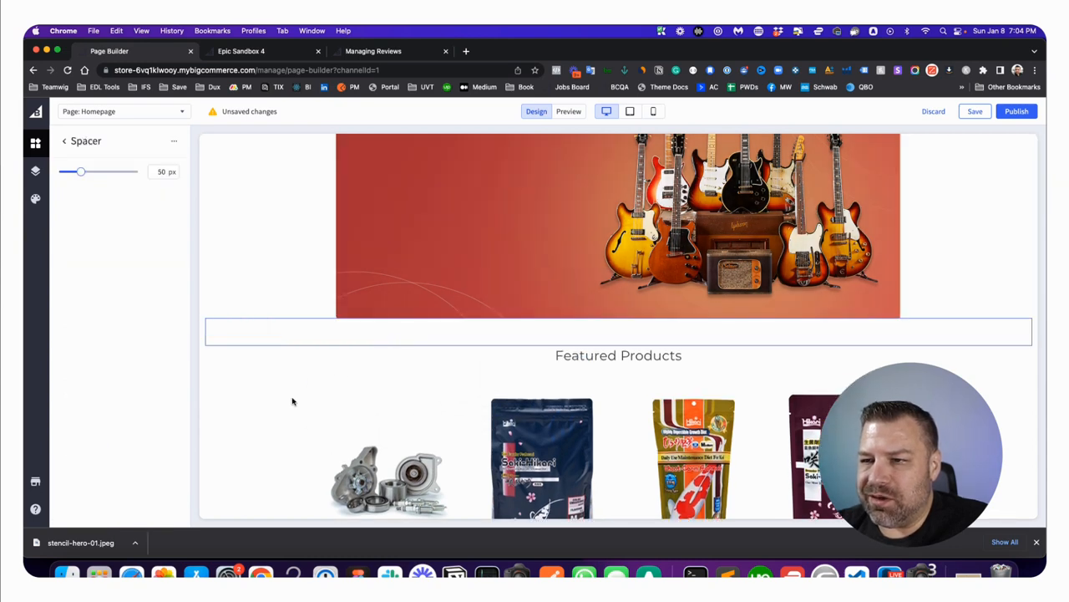
left_click(65, 140)
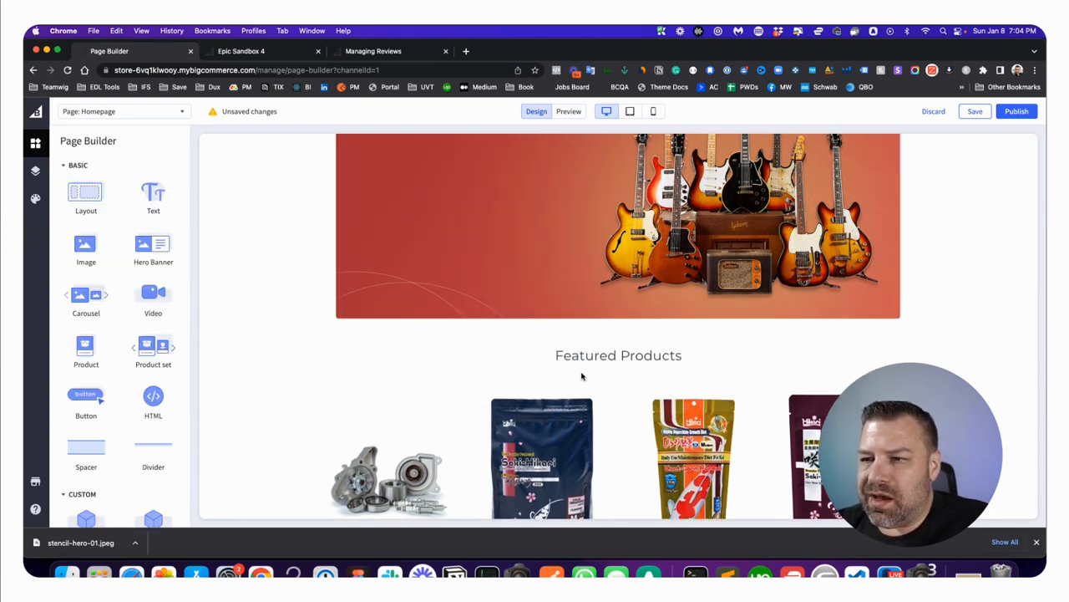
scroll(666, 361, "down", 5)
scroll(666, 361, "down", 5)
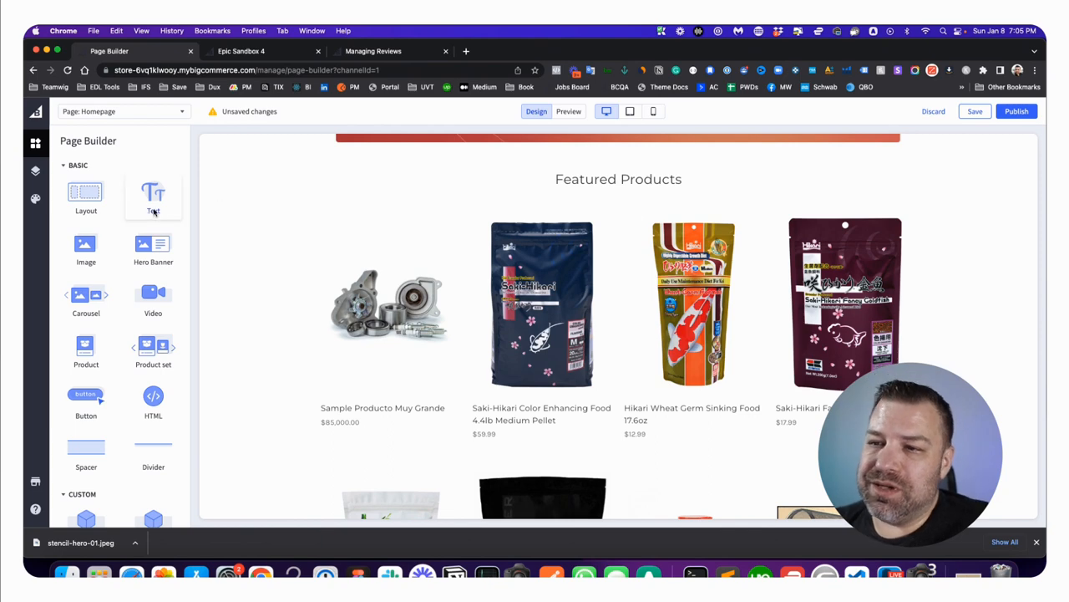
In Theme Styles > Home Page set Number of featured products to Disable and close the panel.
left_click(35, 200)
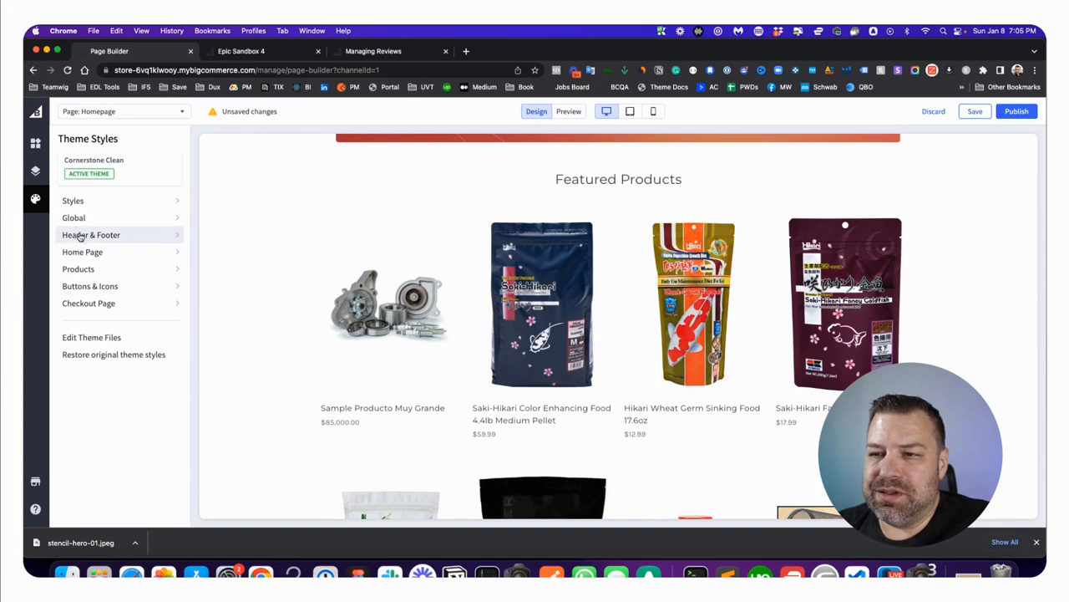
left_click(82, 252)
scroll(328, 282, "down", 3)
scroll(328, 282, "down", 3)
left_click(332, 345)
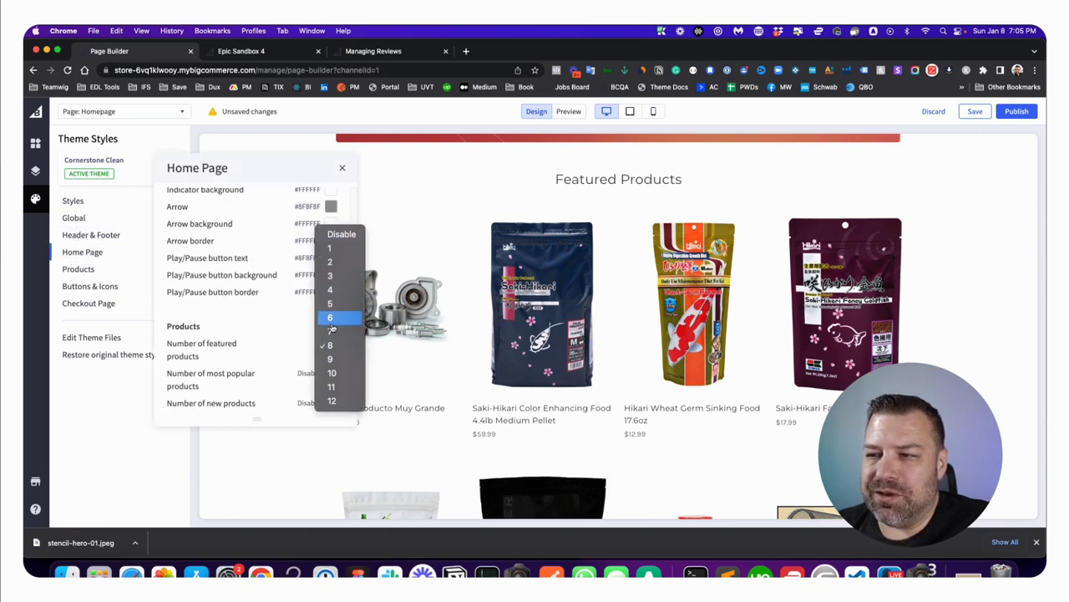
left_click(340, 230)
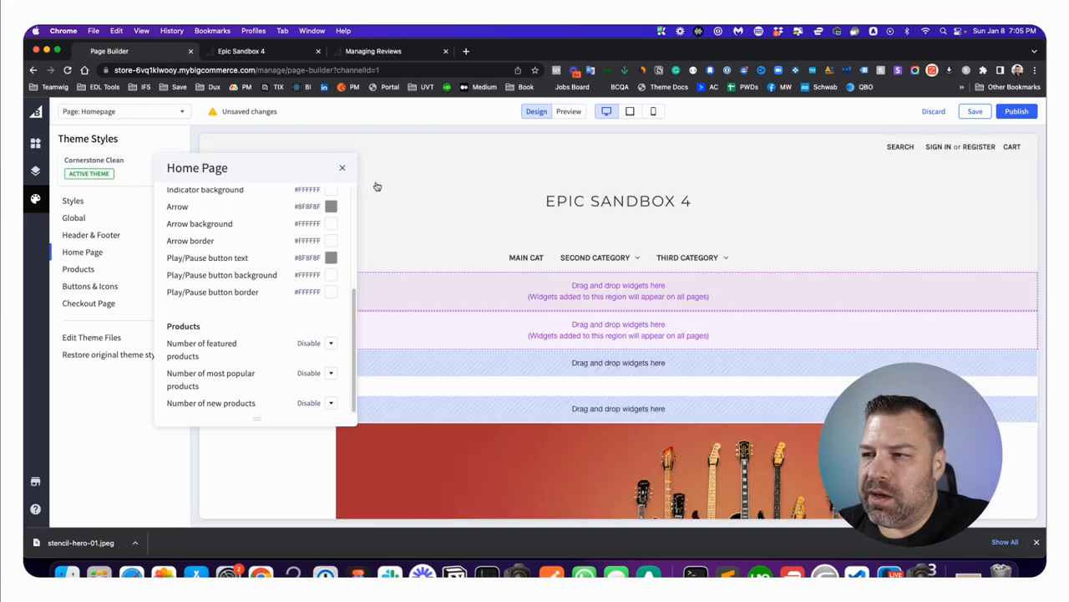
left_click(345, 169)
scroll(404, 255, "down", 10)
scroll(405, 255, "down", 5)
scroll(405, 255, "up", 10)
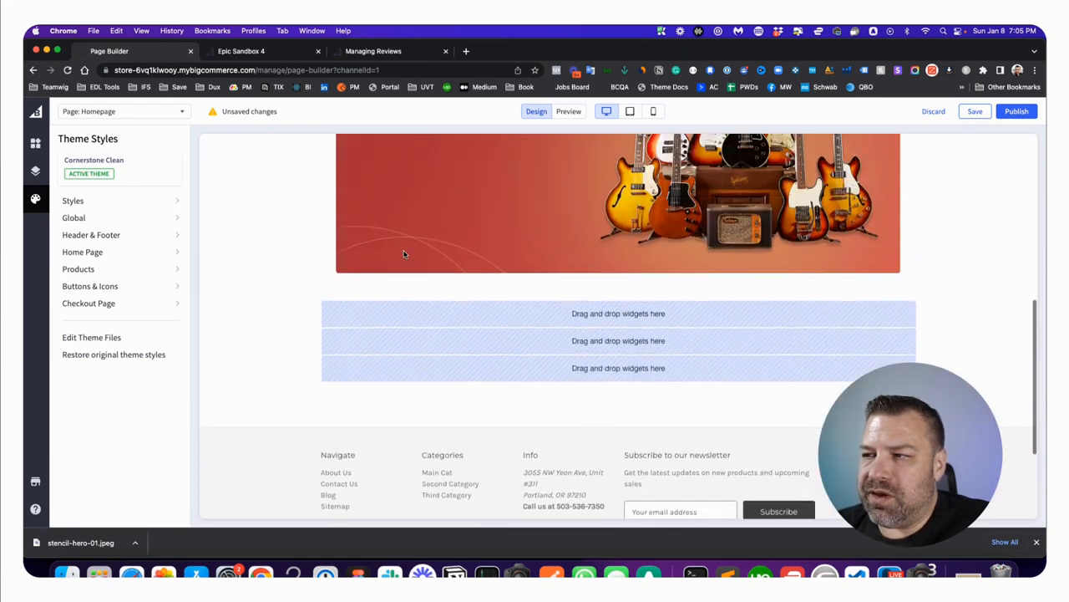
Place a Product set widget in the drop zone just below the guitar hero and start adding products.
left_click(35, 143)
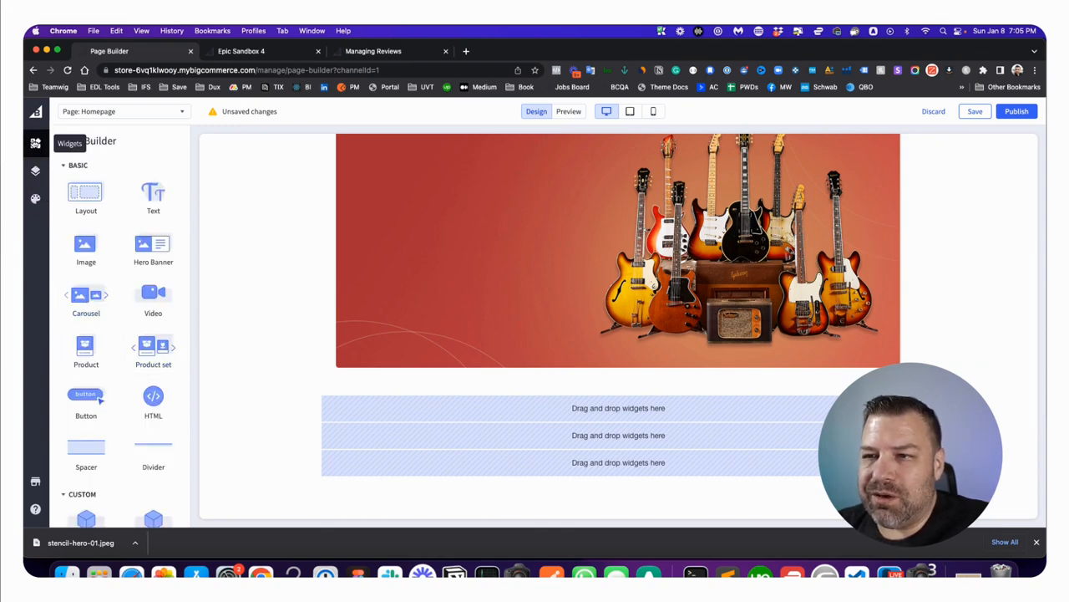
left_click_drag(154, 349, 571, 407)
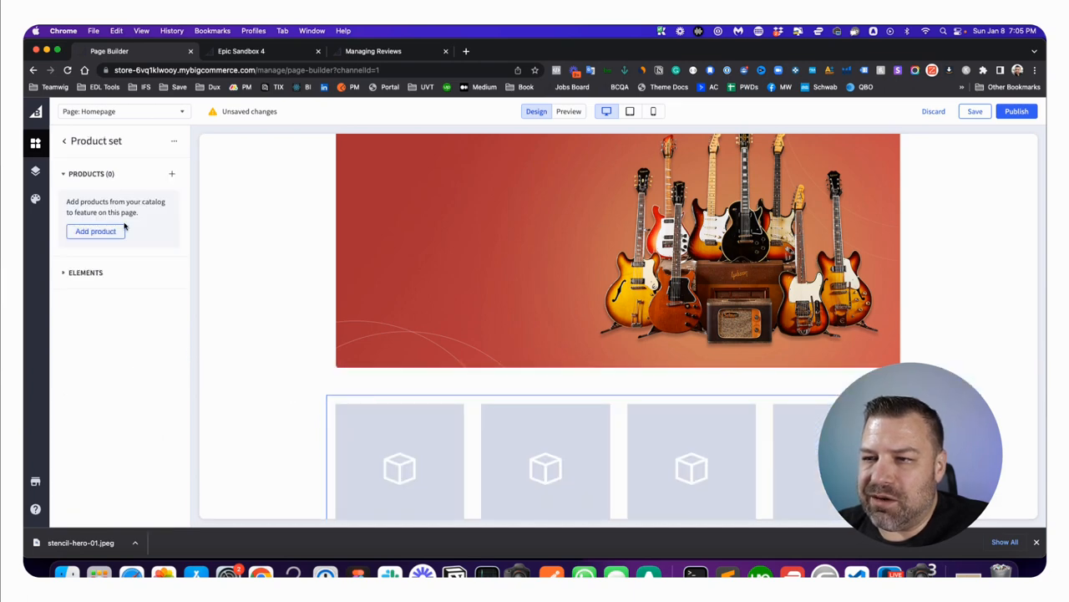
left_click(96, 231)
type("st")
Add biOrb Air Stone, Havahart SprayAway Sprinkler, FiltoSmart Thermo 100 and PondTabbs Plant Fertilizer to the set.
left_click(242, 205)
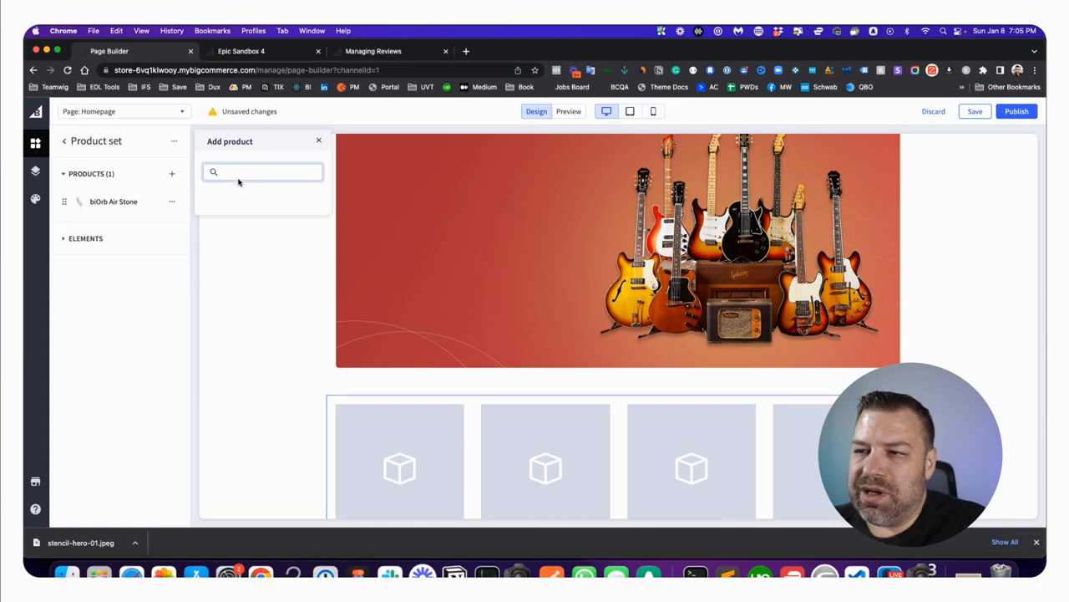
left_click(242, 174)
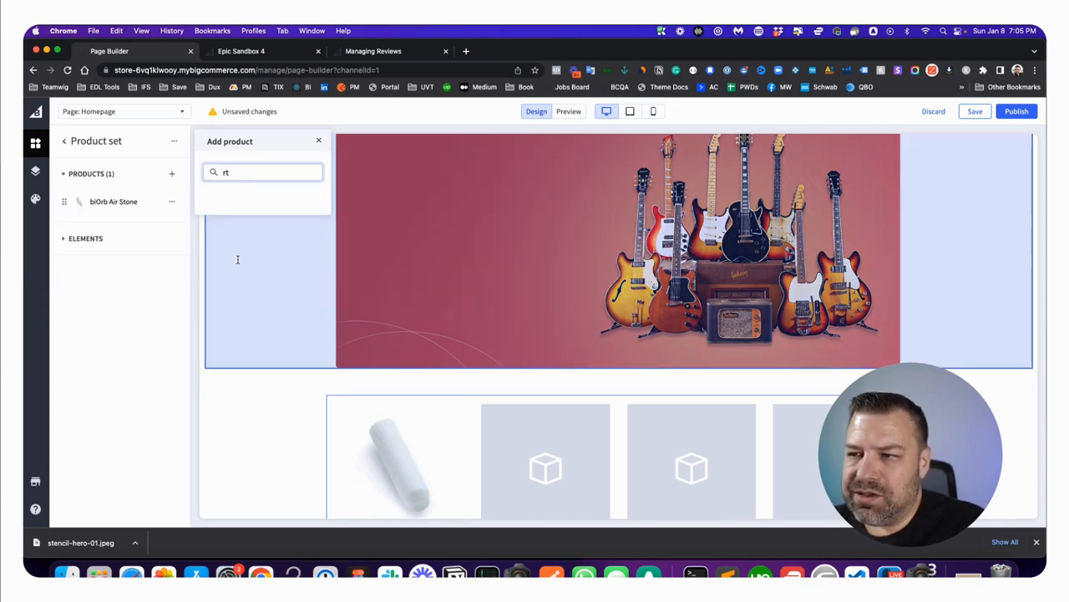
left_click(255, 231)
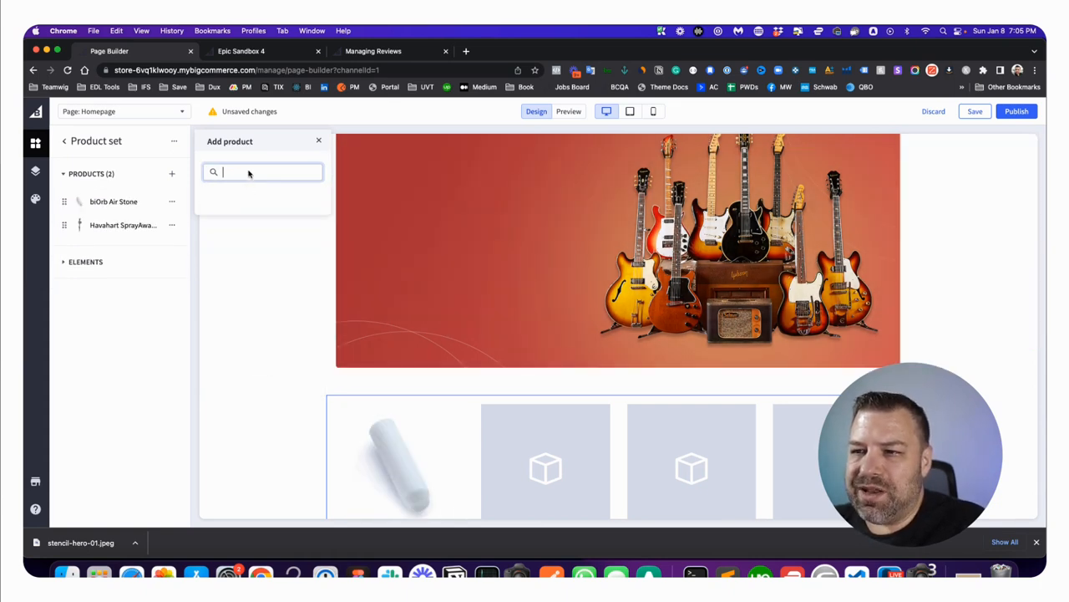
type("rt")
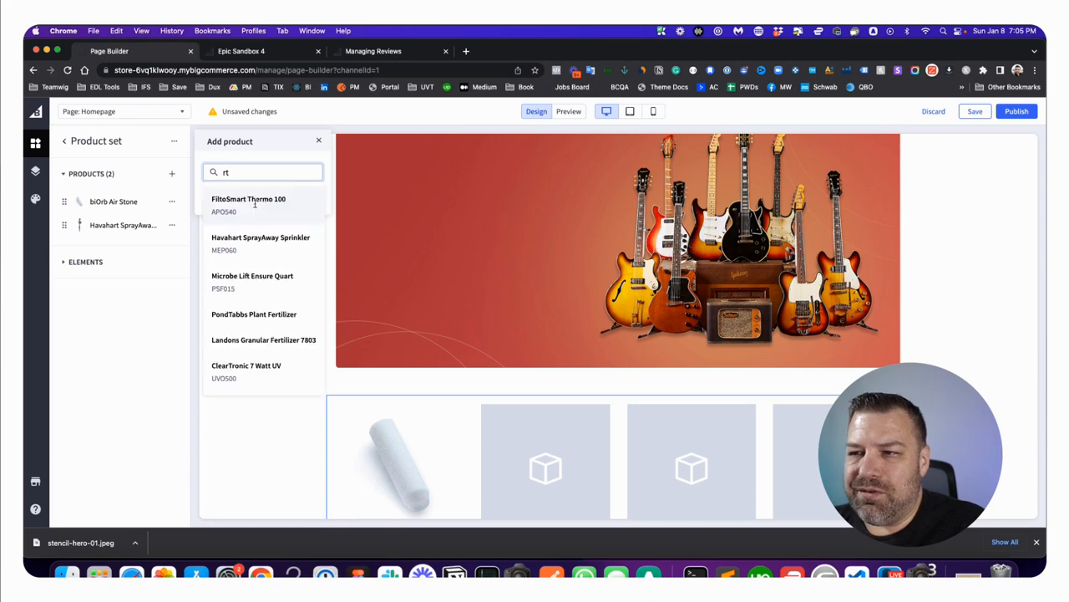
left_click(248, 199)
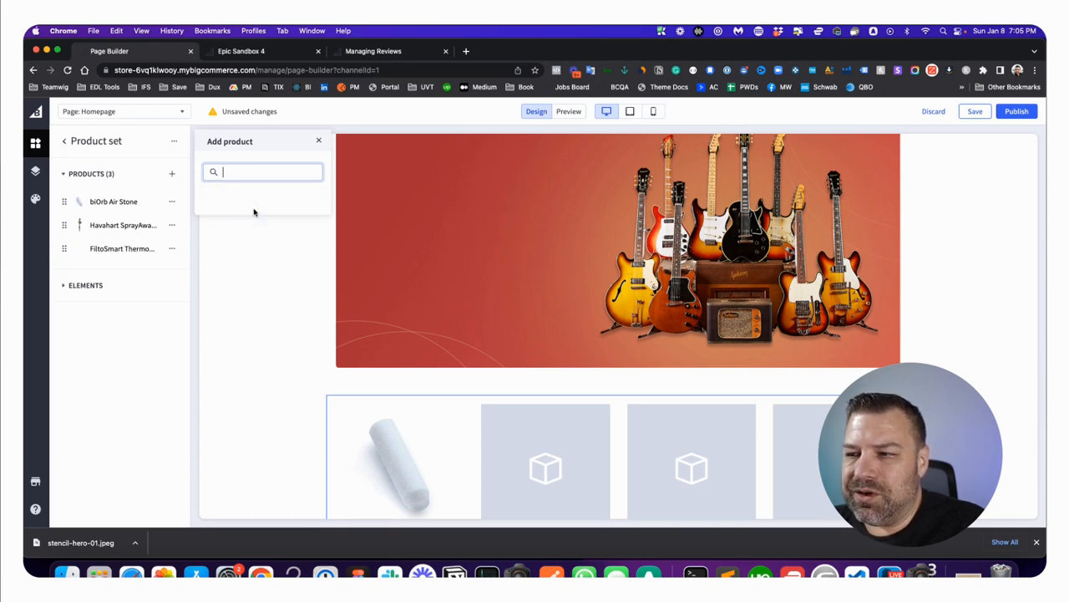
left_click(261, 175)
type("rt")
left_click(254, 314)
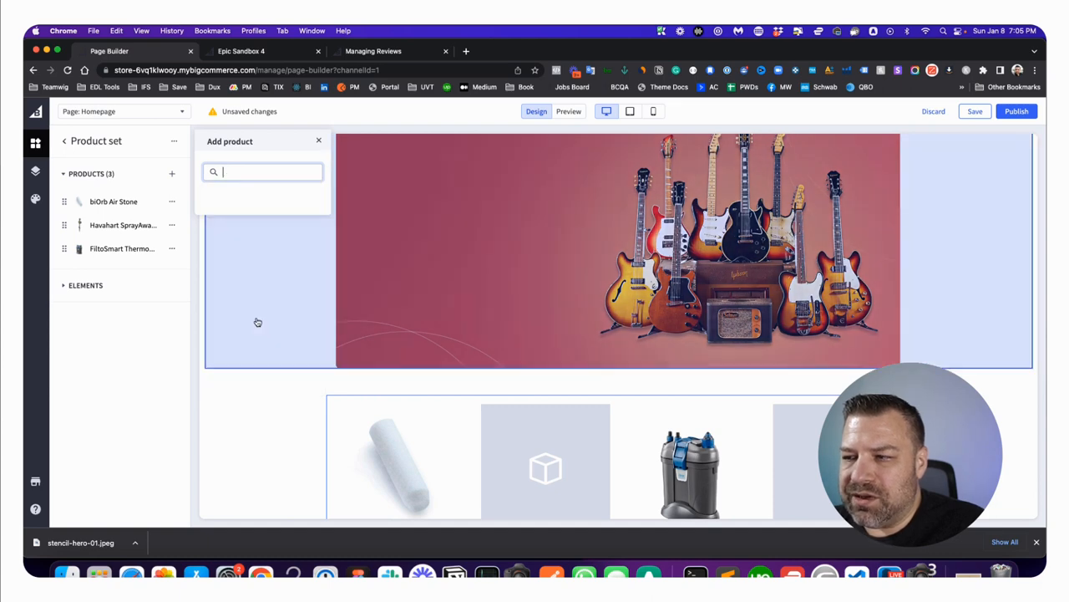
Remove the Havahart sprinkler from the set and add biOrb Decor Set Stone Garden for 30L instead.
left_click(171, 227)
left_click(135, 263)
left_click(260, 174)
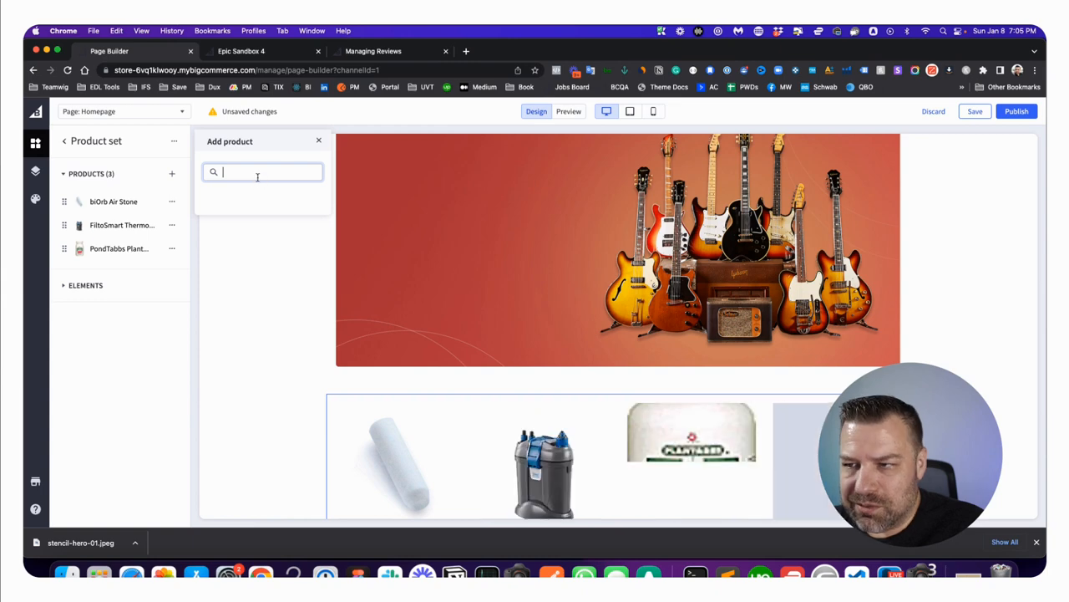
type("st")
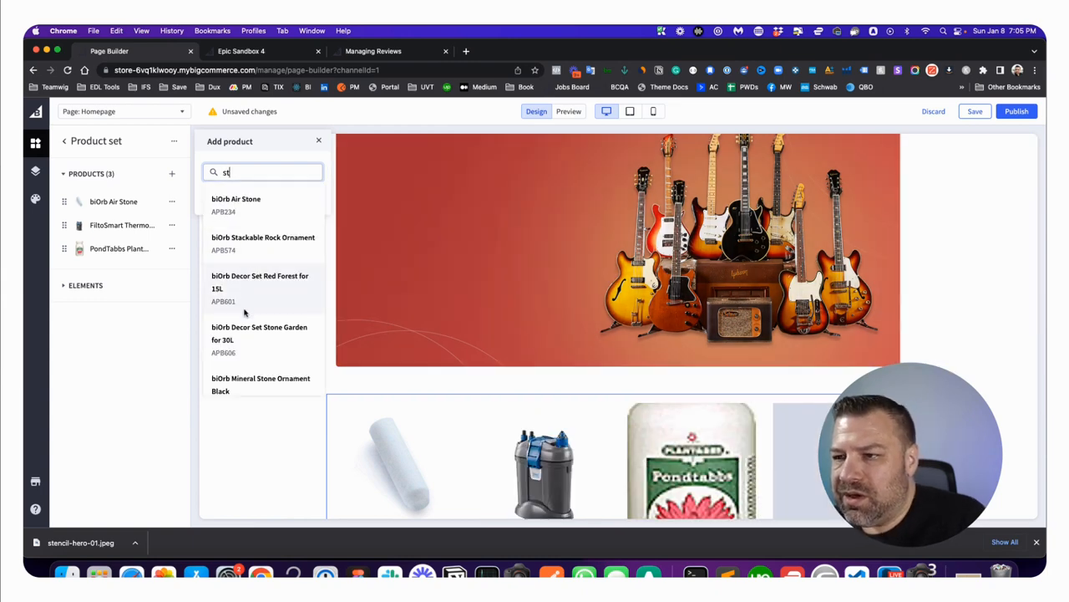
left_click(251, 333)
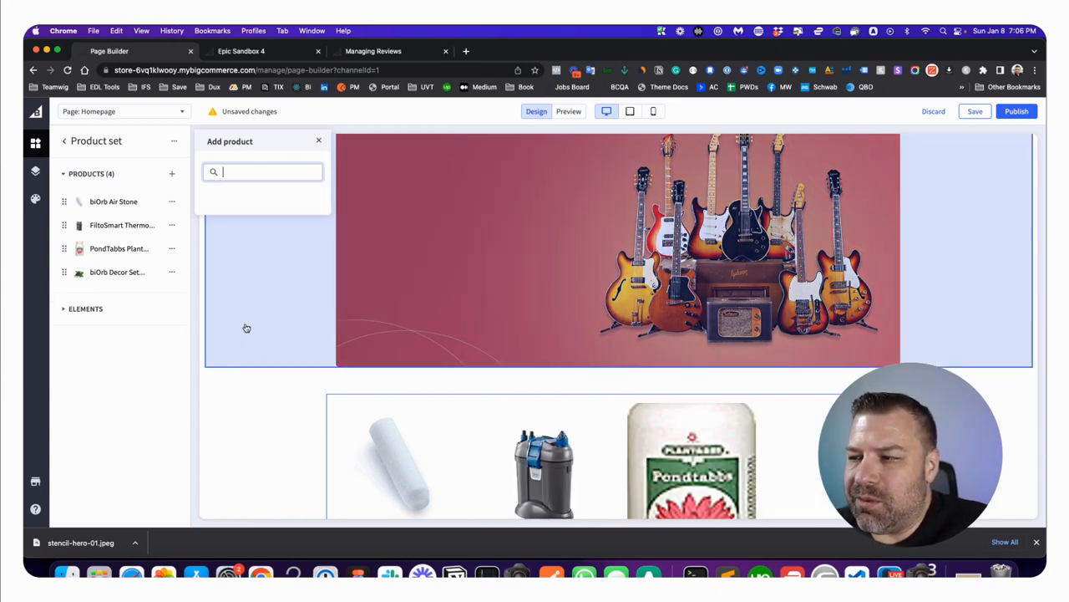
scroll(618, 292, "down", 3)
scroll(624, 340, "down", 2)
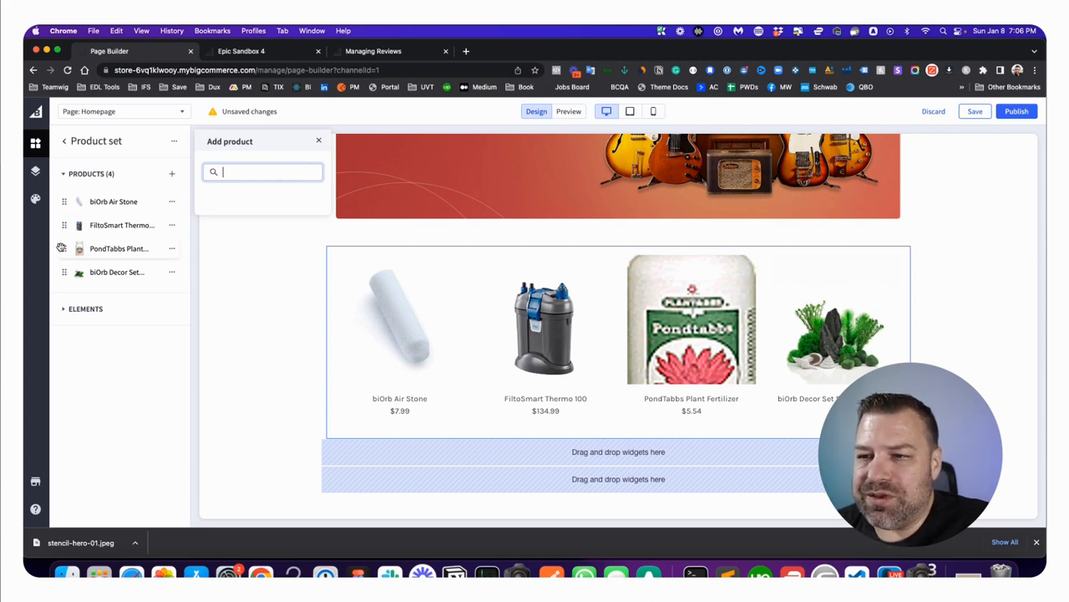
Reorder the set to Air Stone, Decor Set, PondTabbs, FiltoSmart by dragging rows.
left_click_drag(64, 248, 64, 283)
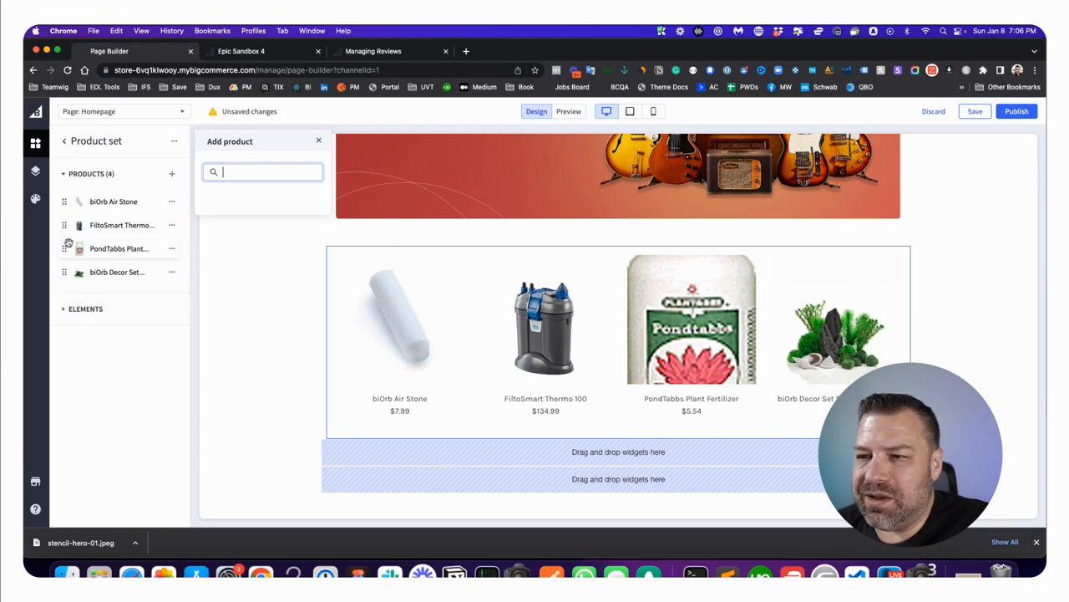
left_click_drag(64, 247, 64, 224)
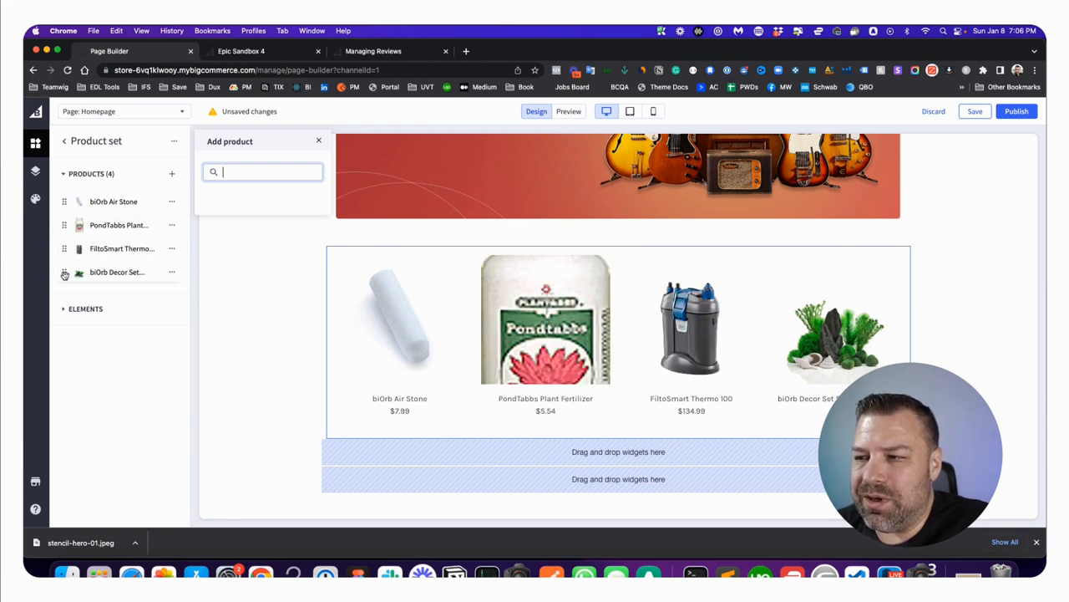
left_click_drag(64, 271, 65, 224)
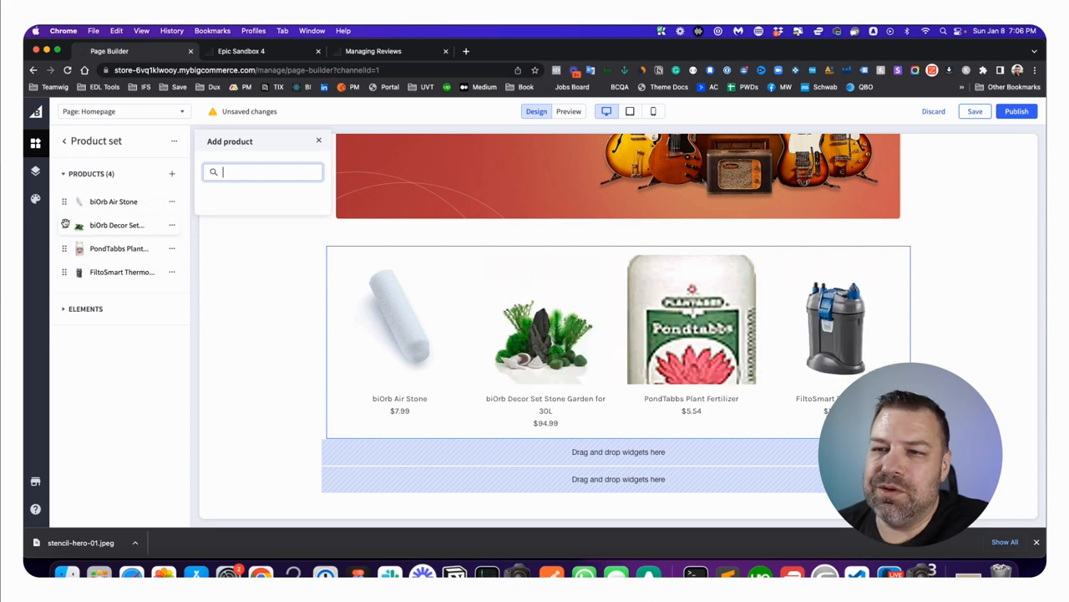
Insert a heading block above the product set and keep its level at Heading 2.
left_click(68, 140)
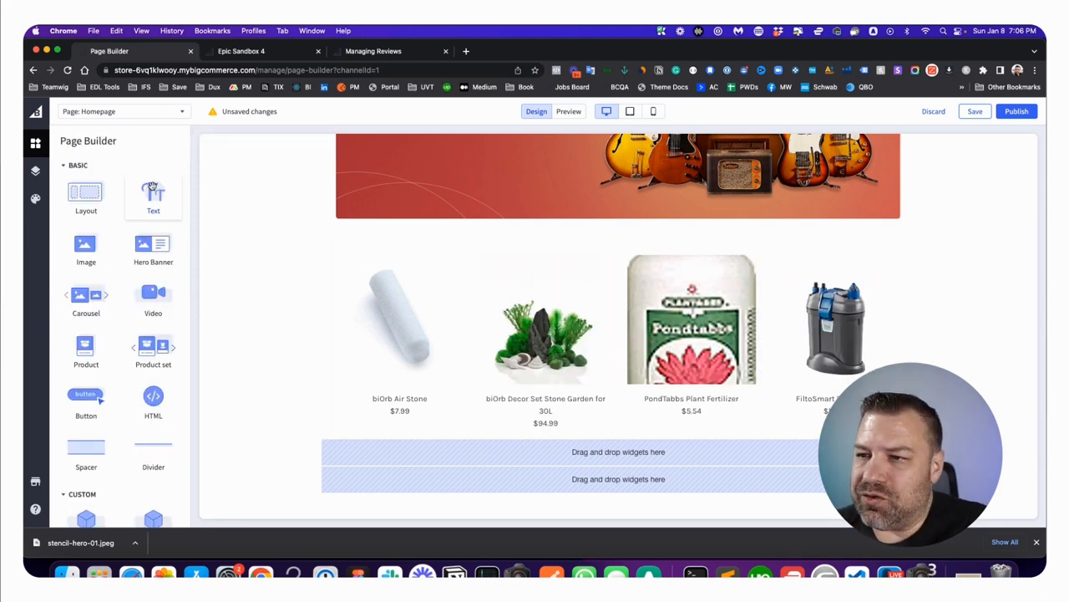
scroll(130, 290, "down", 5)
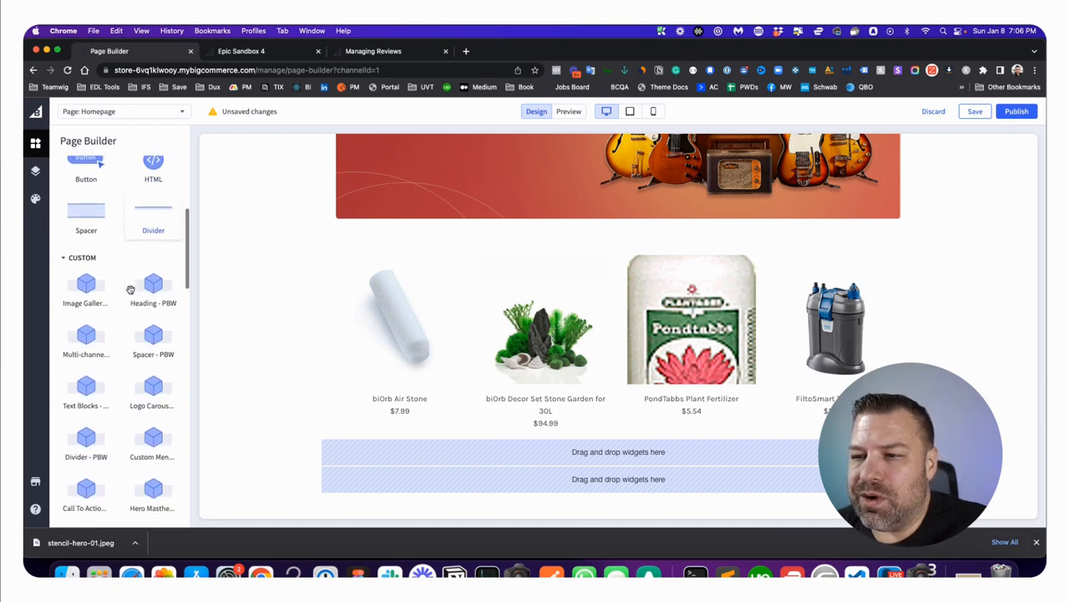
scroll(130, 290, "down", 3)
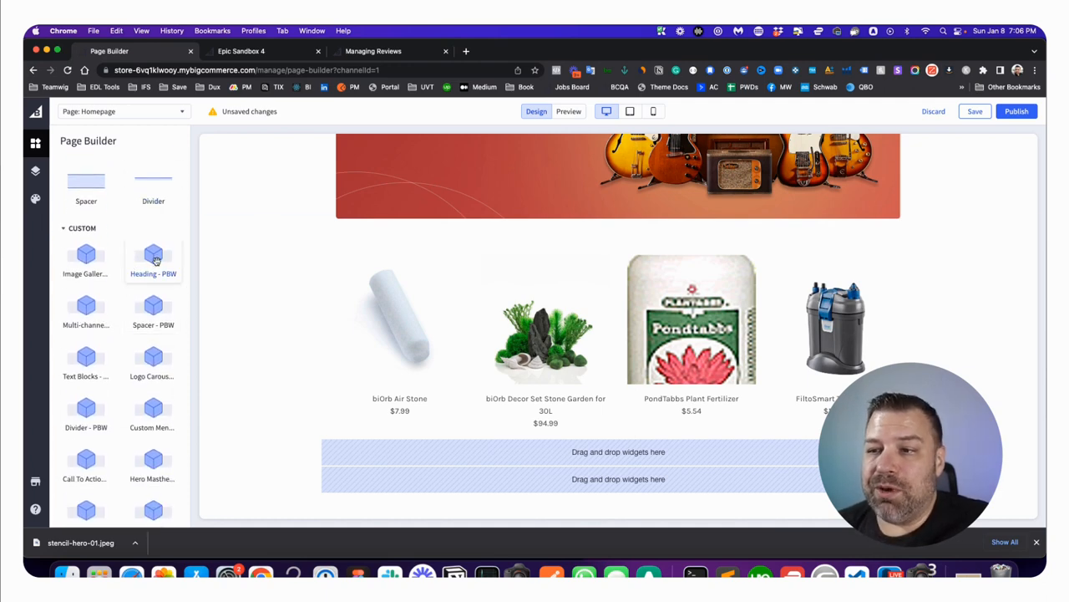
left_click_drag(156, 259, 635, 250)
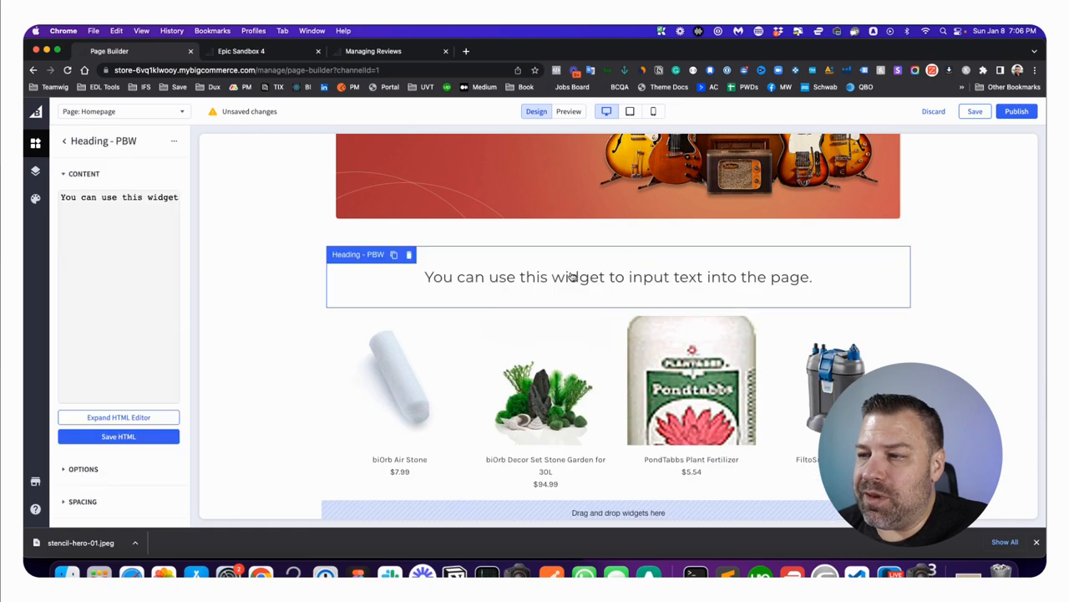
left_click(142, 234)
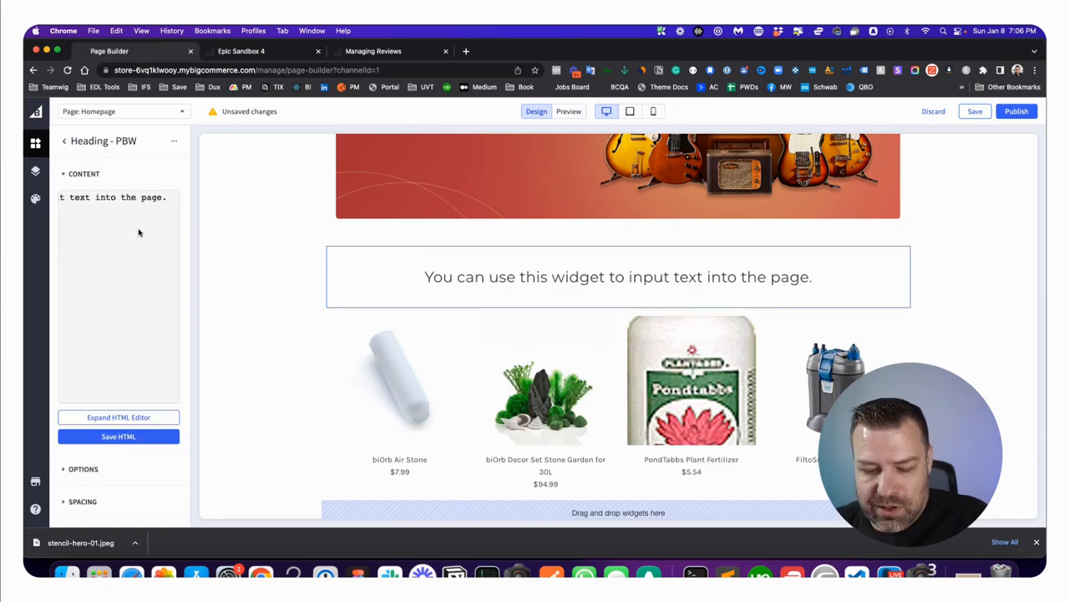
key("super+a")
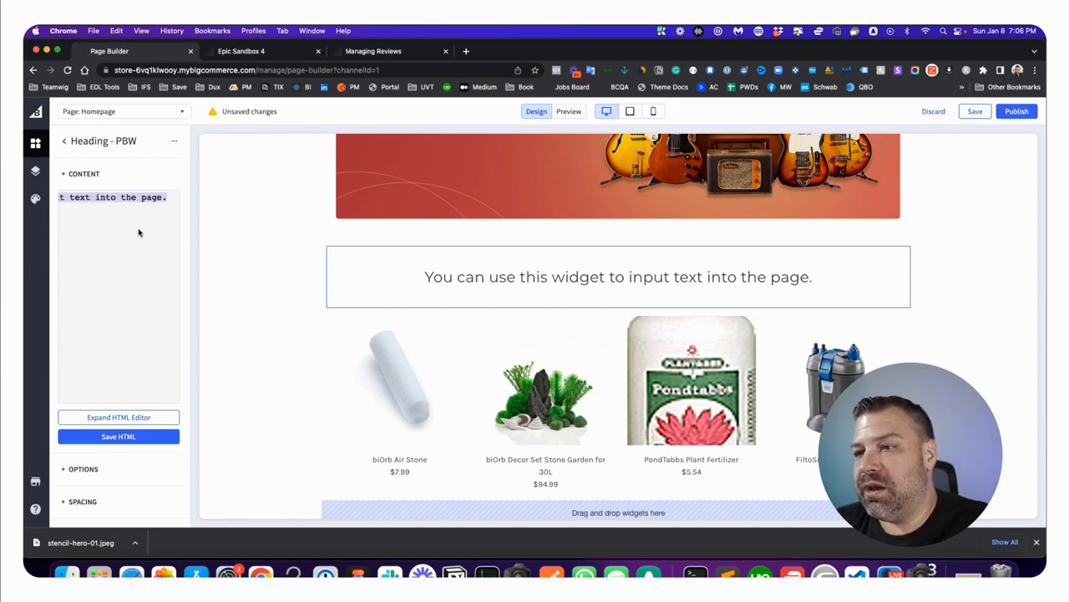
type("Fea")
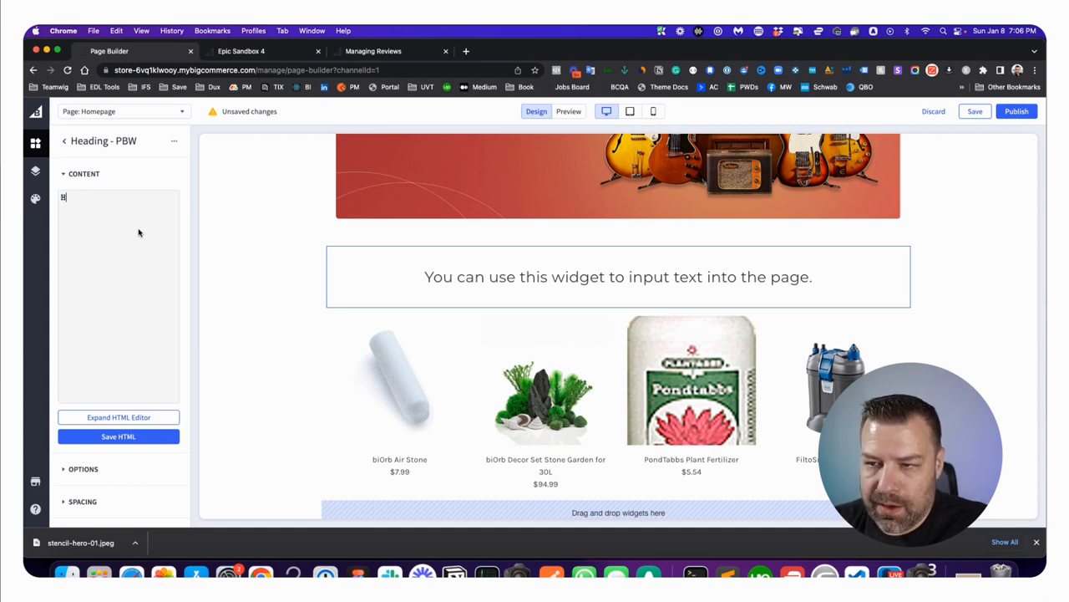
type("ct")
left_click(83, 469)
scroll(92, 471, "down", 4)
left_click(171, 366)
left_click(188, 380)
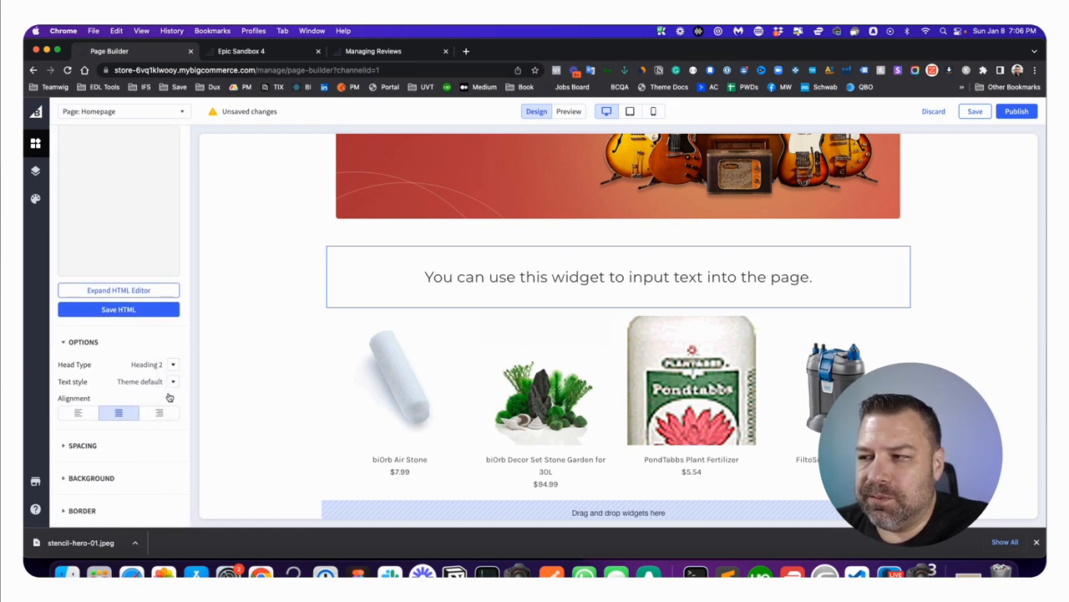
scroll(84, 284, "up", 4)
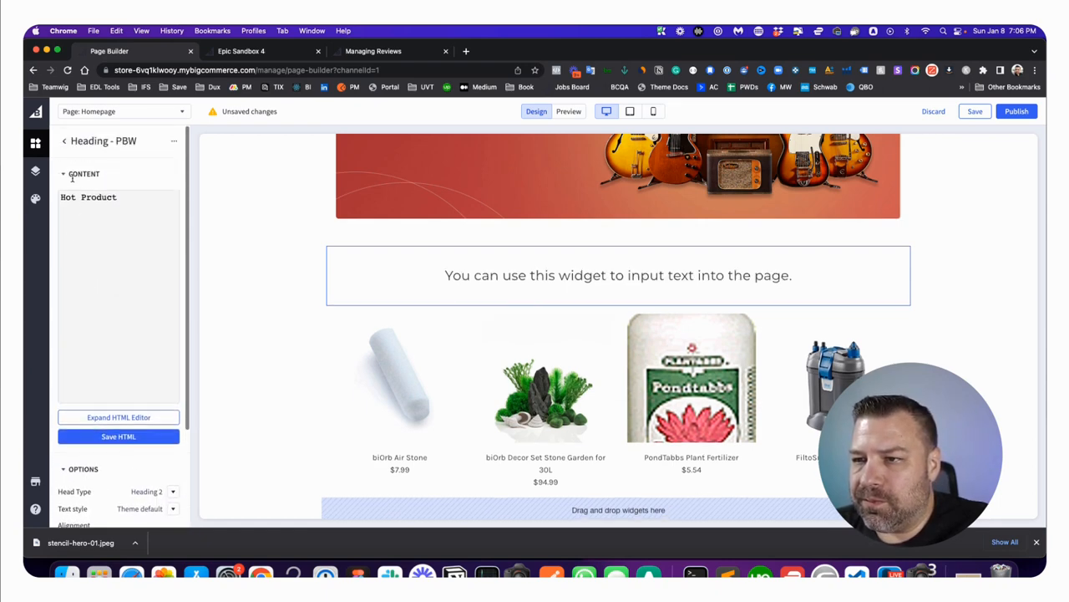
left_click(72, 174)
scroll(526, 345, "down", 2)
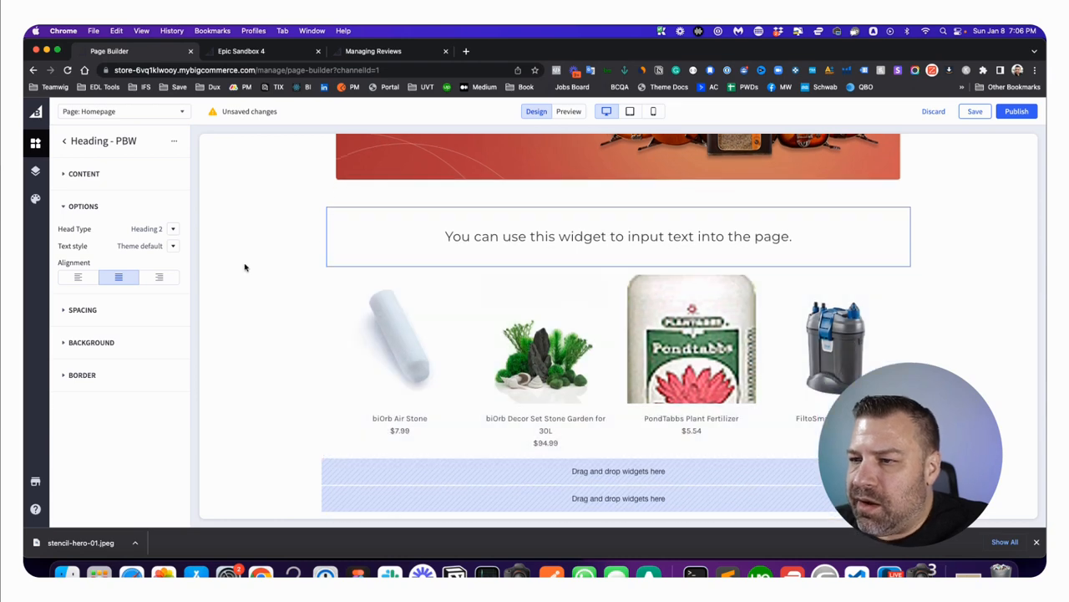
Replace the placeholder heading text with 'Hot Products' in the HTML editor and save it.
left_click(376, 247)
left_click(84, 174)
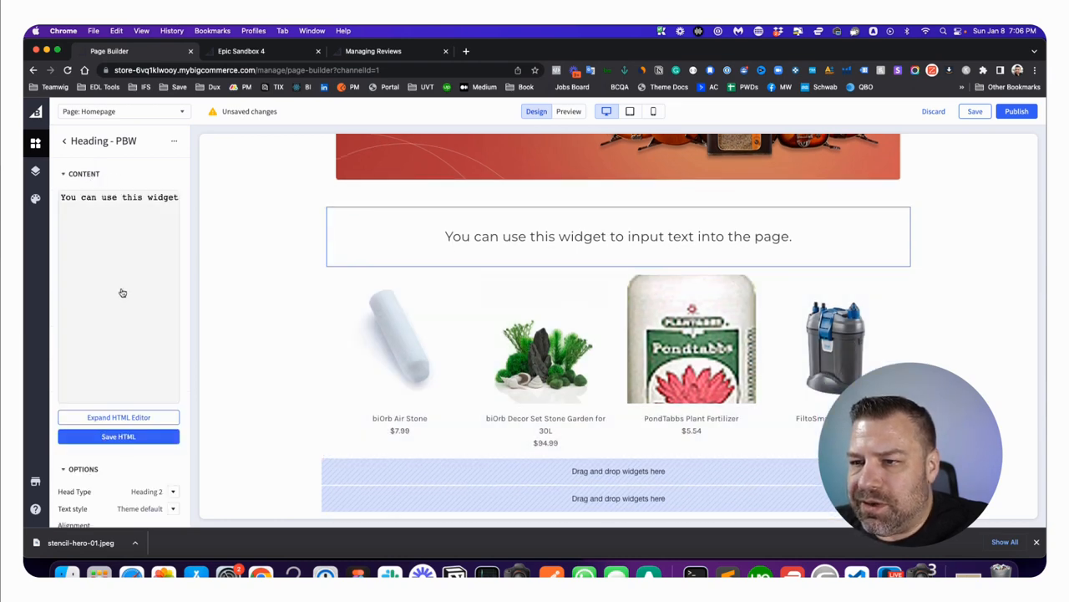
left_click(118, 436)
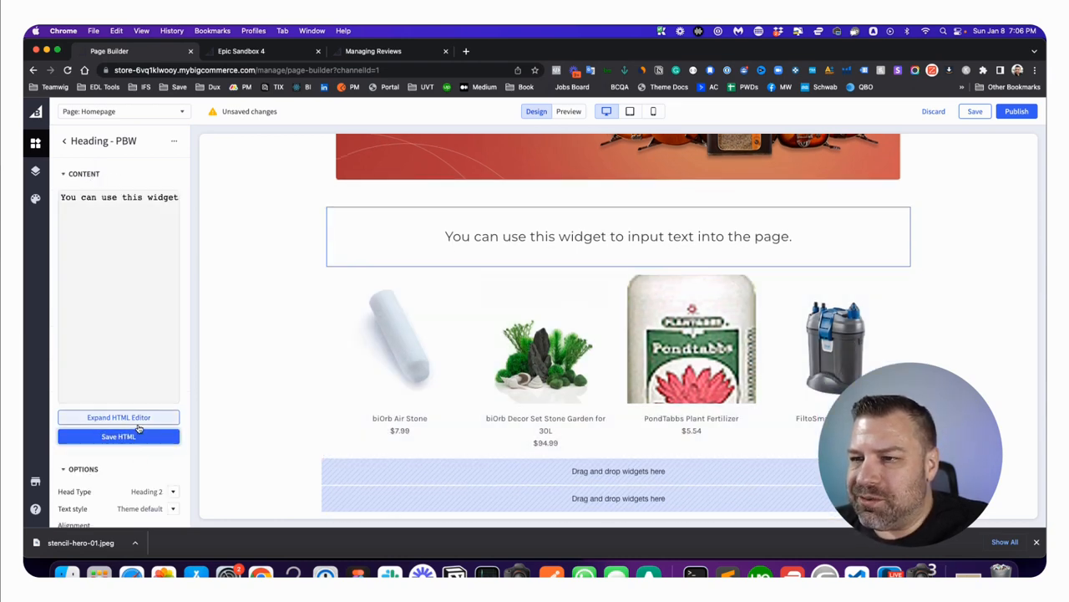
triple_click(106, 198)
type("B")
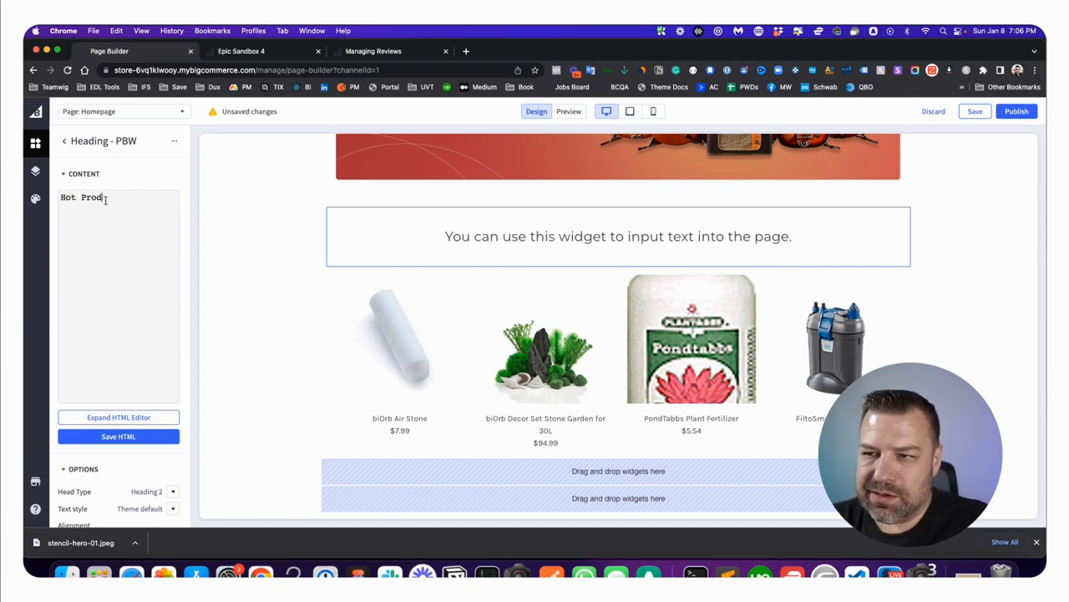
left_click(118, 437)
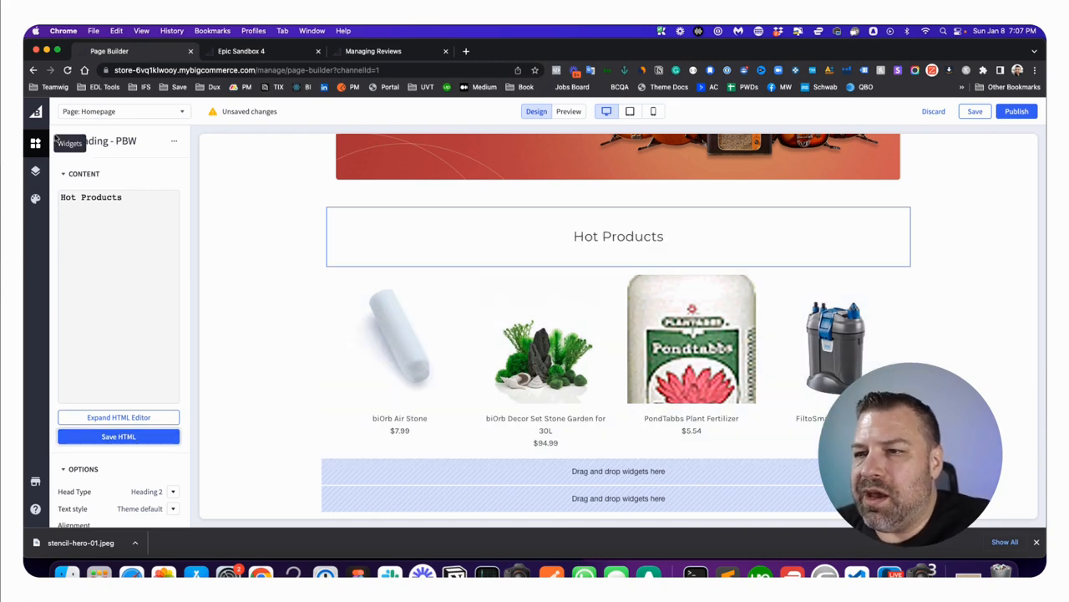
Add a two-column layout above Hot Products and drop an image widget into its left column.
left_click(64, 141)
left_click_drag(86, 197, 585, 218)
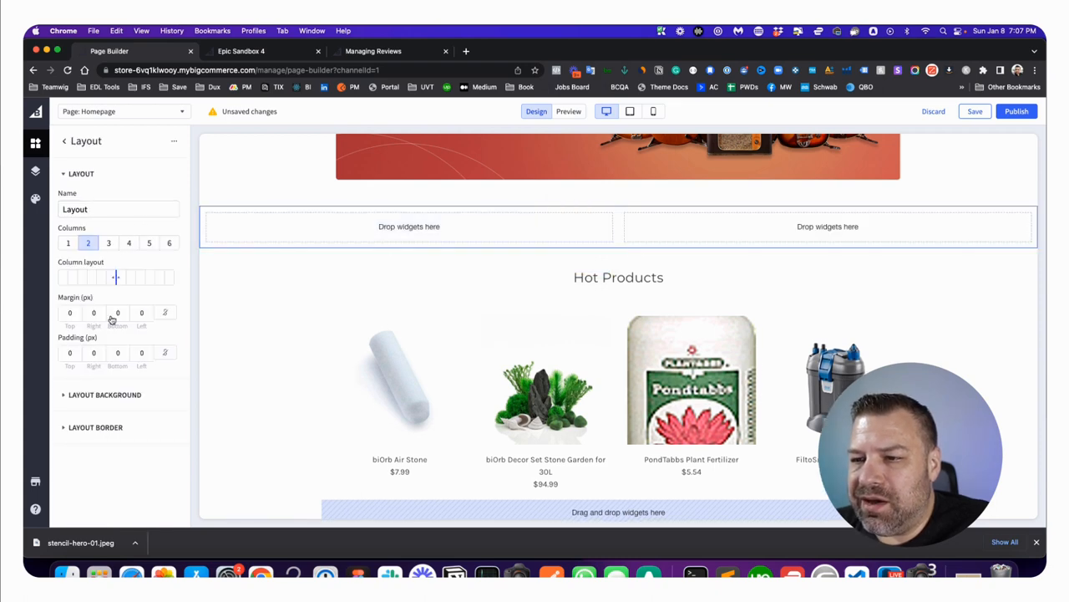
left_click(66, 142)
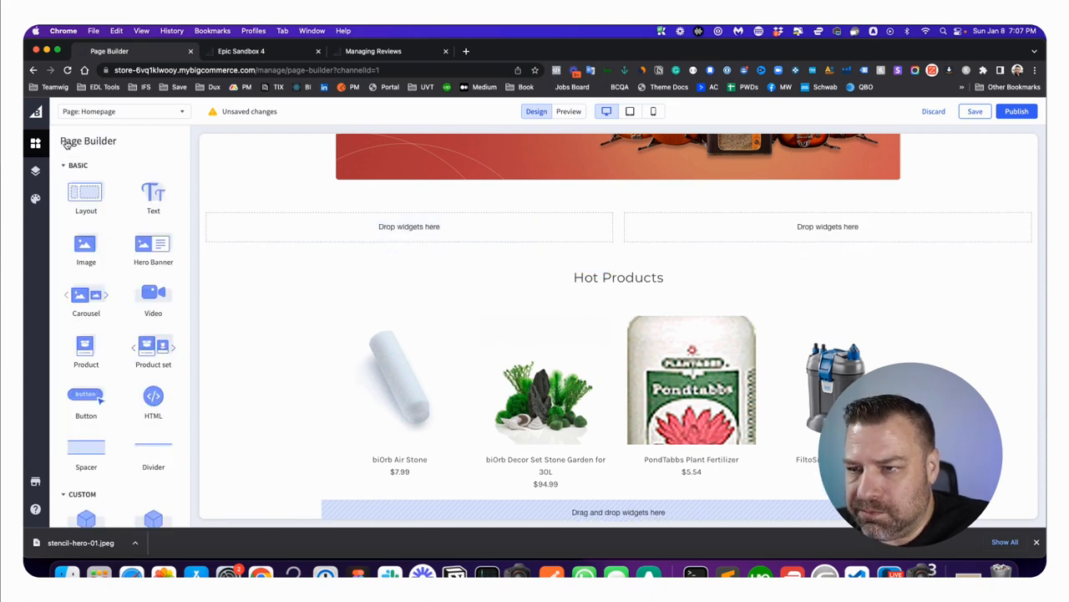
left_click_drag(84, 246, 401, 230)
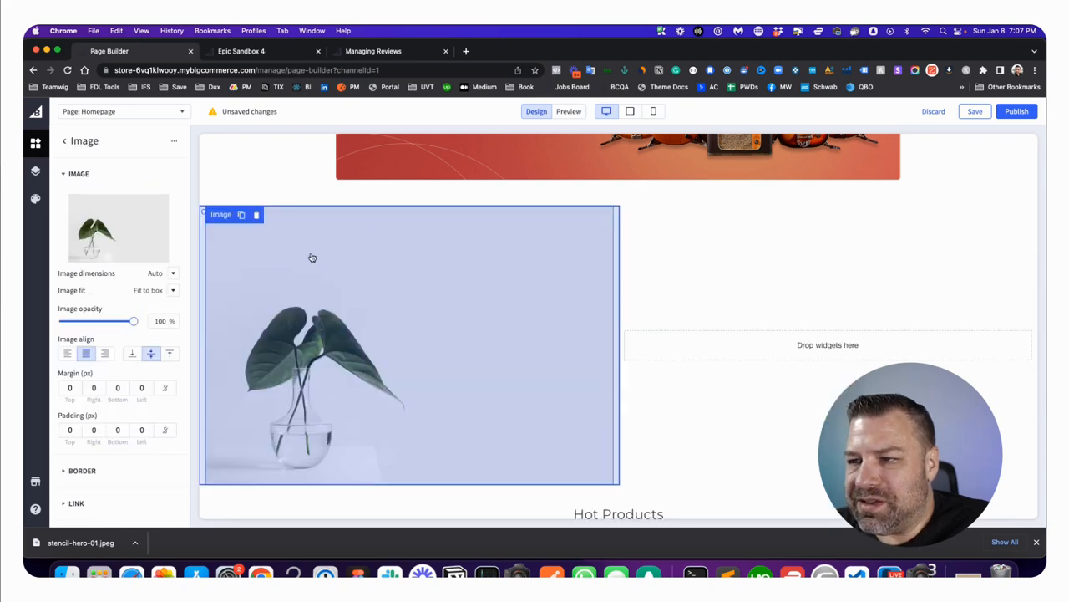
left_click(64, 133)
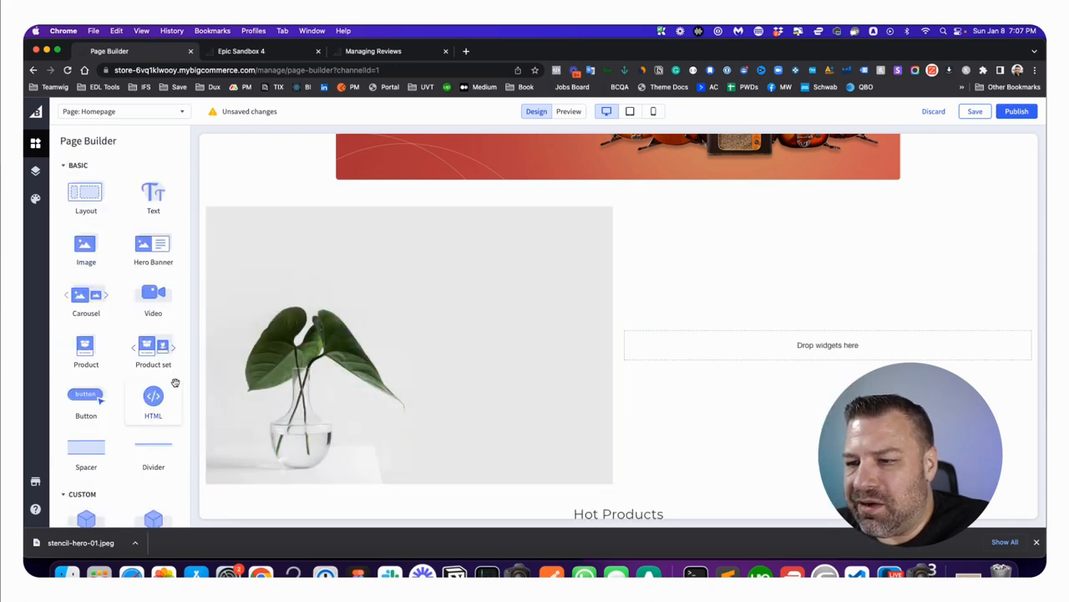
scroll(175, 382, "down", 3)
scroll(175, 383, "down", 2)
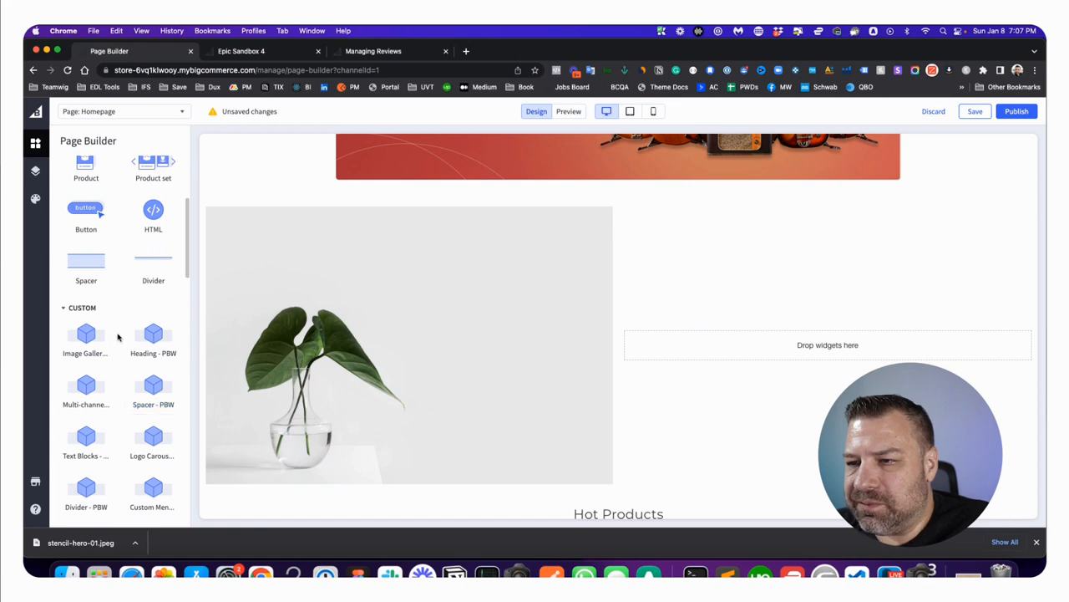
scroll(118, 338, "down", 1)
scroll(118, 338, "up", 1)
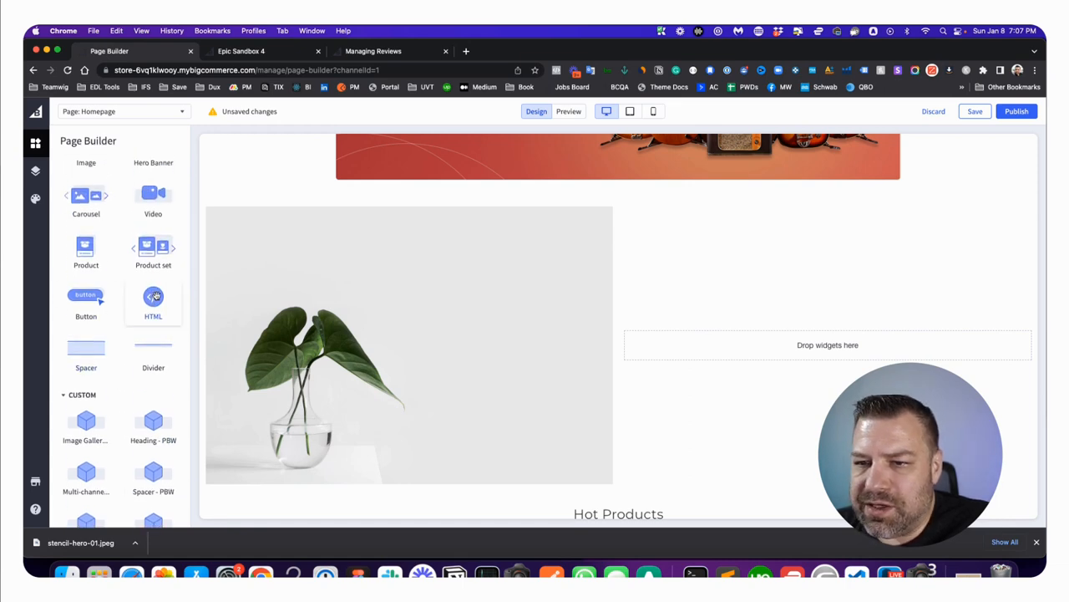
scroll(158, 298, "up", 3)
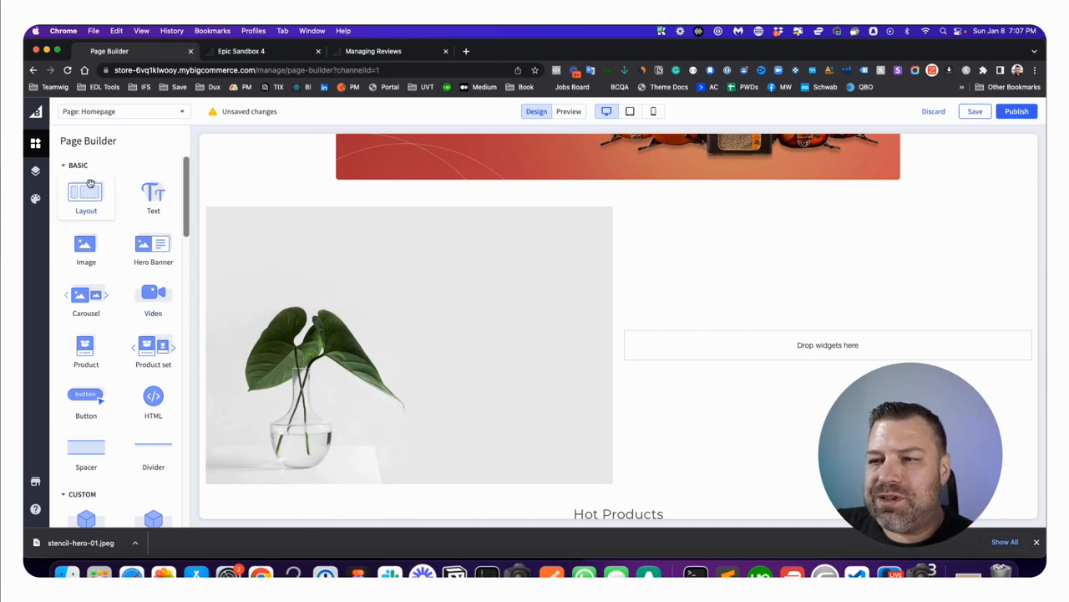
left_click(486, 293)
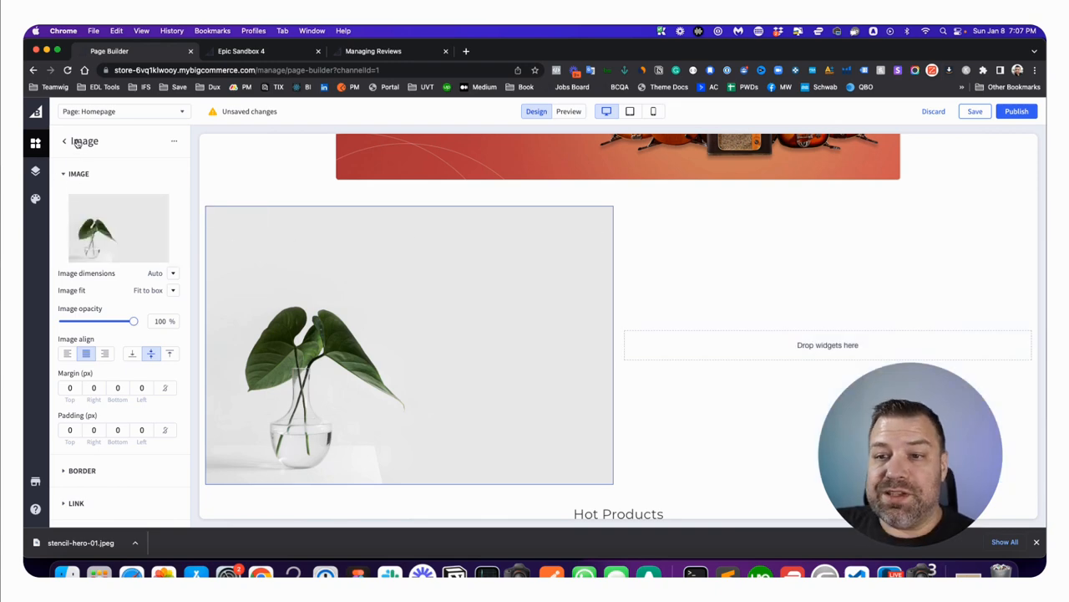
left_click(64, 141)
scroll(585, 268, "up", 5)
scroll(584, 267, "down", 5)
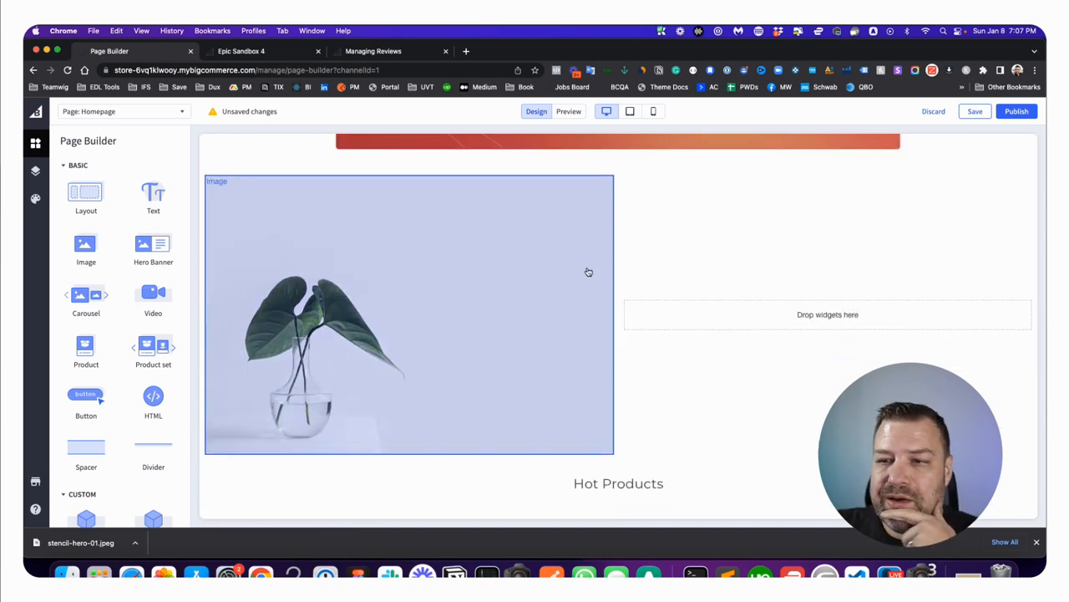
scroll(590, 272, "down", 5)
scroll(590, 271, "down", 8)
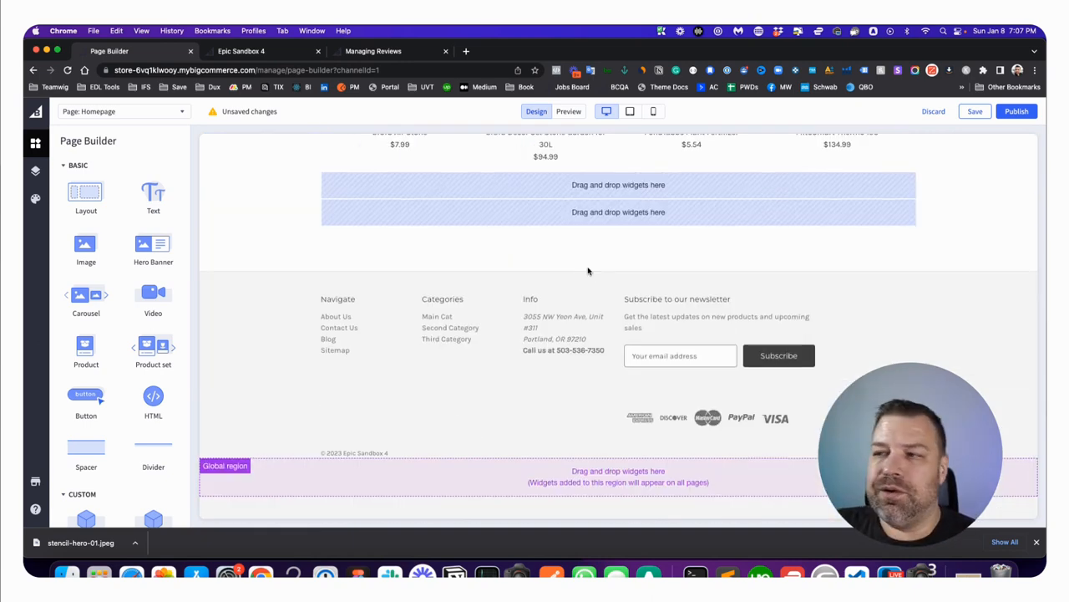
scroll(588, 271, "up", 5)
scroll(588, 271, "up", 5)
scroll(588, 251, "up", 3)
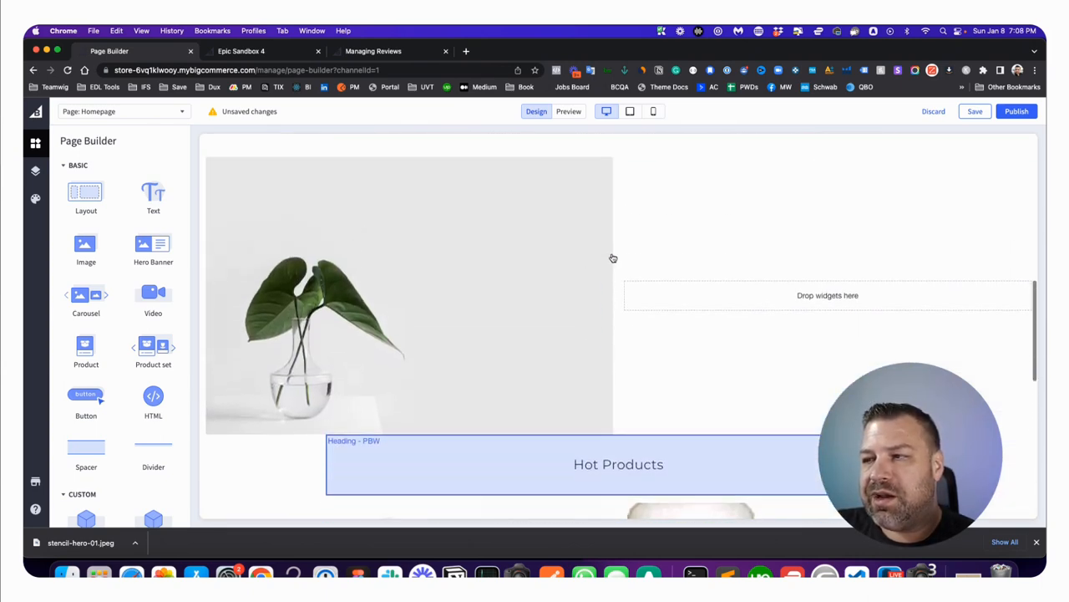
scroll(785, 186, "up", 1)
left_click(699, 231)
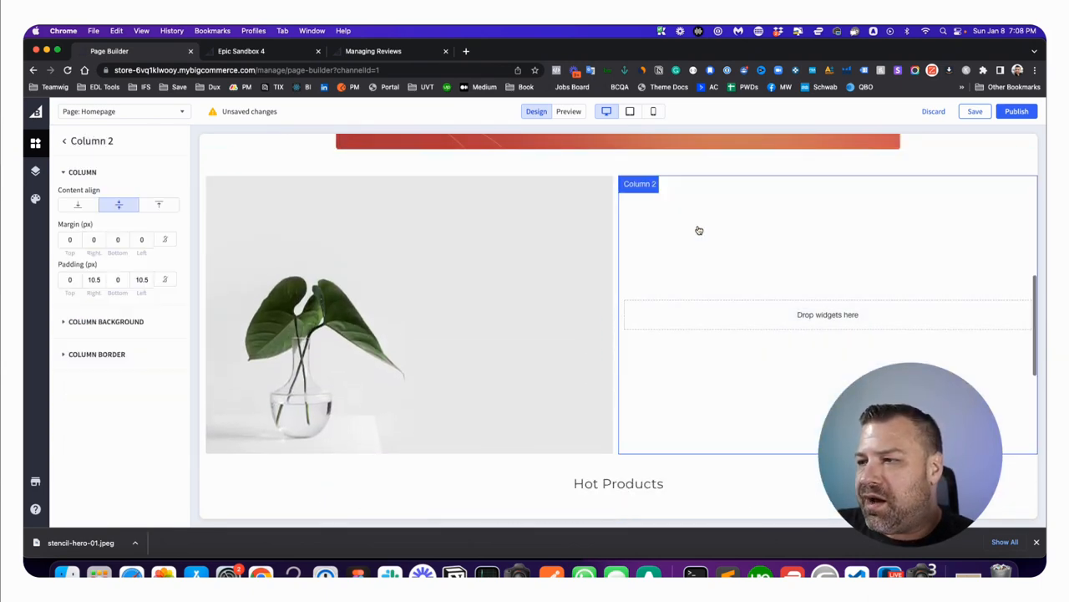
left_click(64, 141)
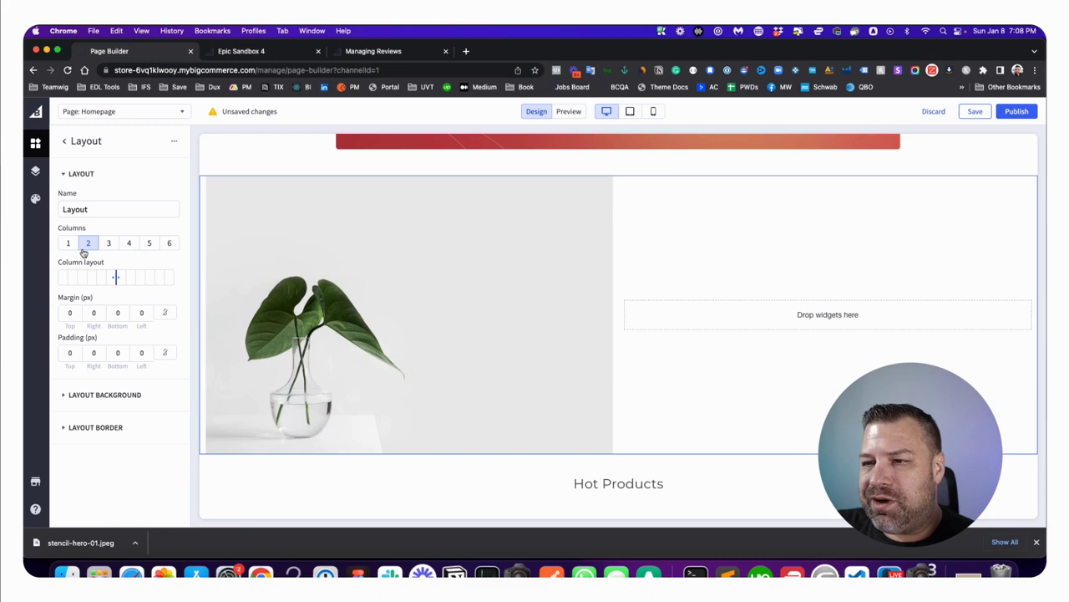
left_click(64, 141)
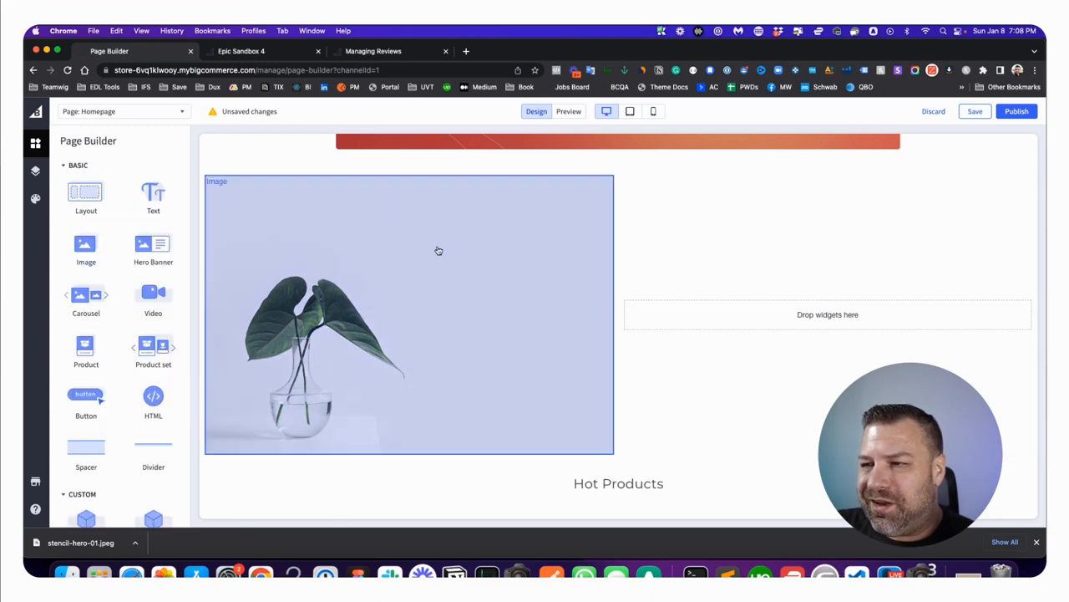
Delete the plant image from the left column and add a Hero Banner above the two columns.
left_click(447, 227)
left_click(255, 183)
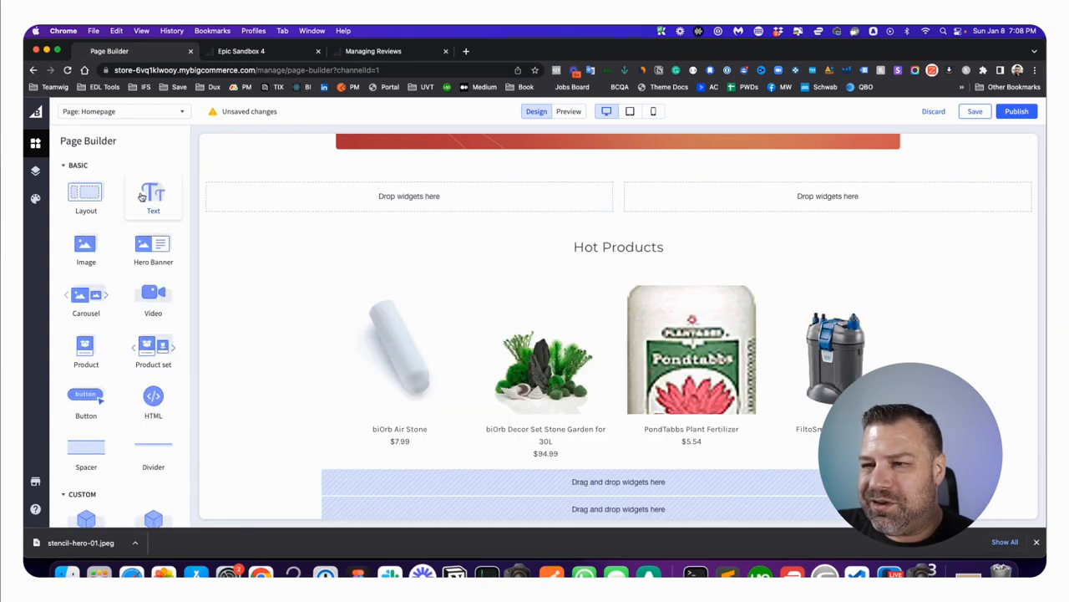
left_click_drag(153, 250, 501, 165)
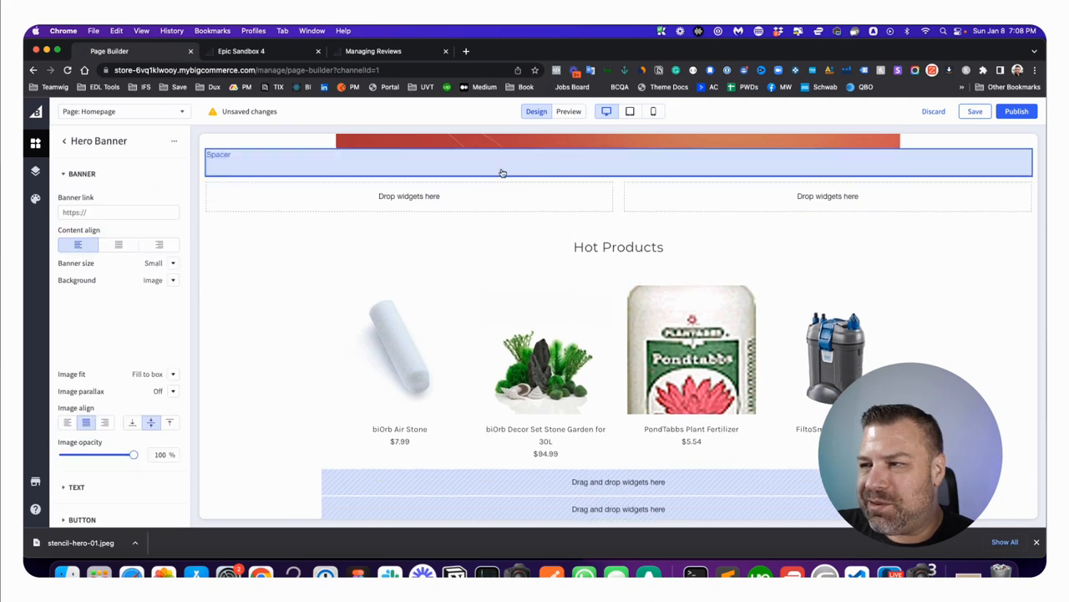